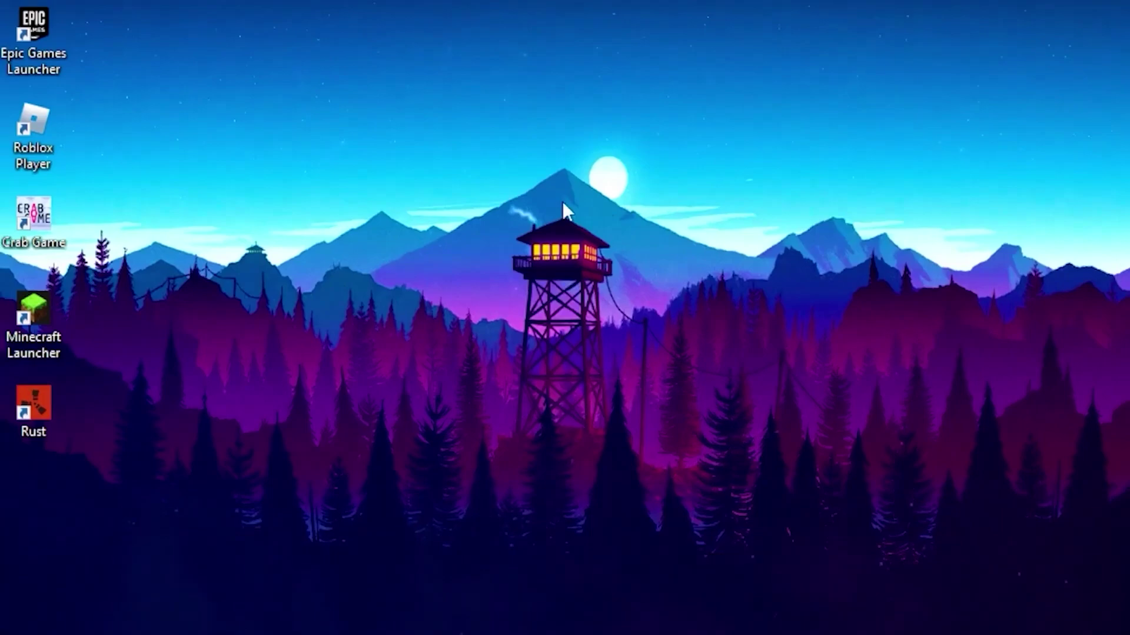
Step: Go from the desktop's Display settings to the Graphics settings page
right_click(561, 201)
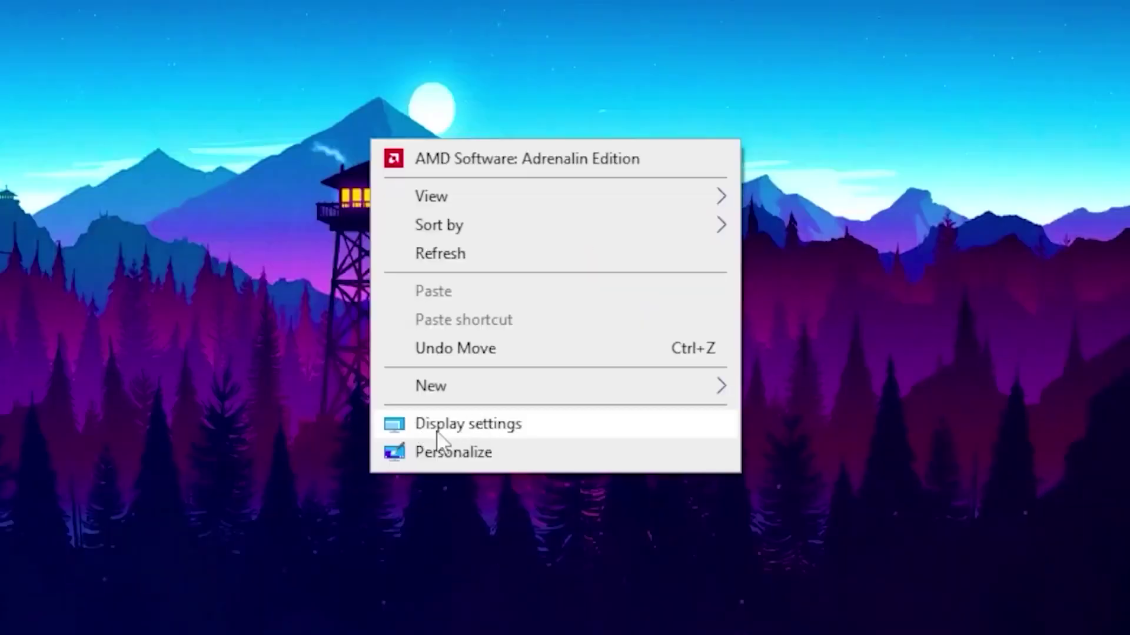
click(510, 433)
scroll(517, 395, down, 10)
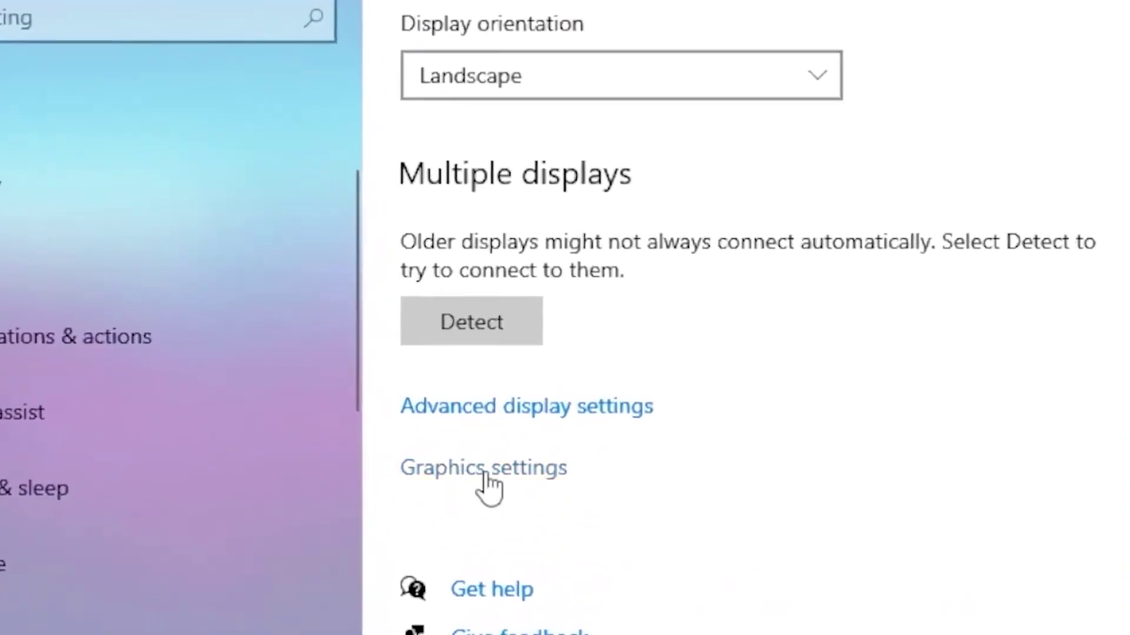
click(486, 471)
Step: Browse to D:\SteamLibrary\steamapps\common\Rust and add Rust.exe to the graphics preference list
click(106, 340)
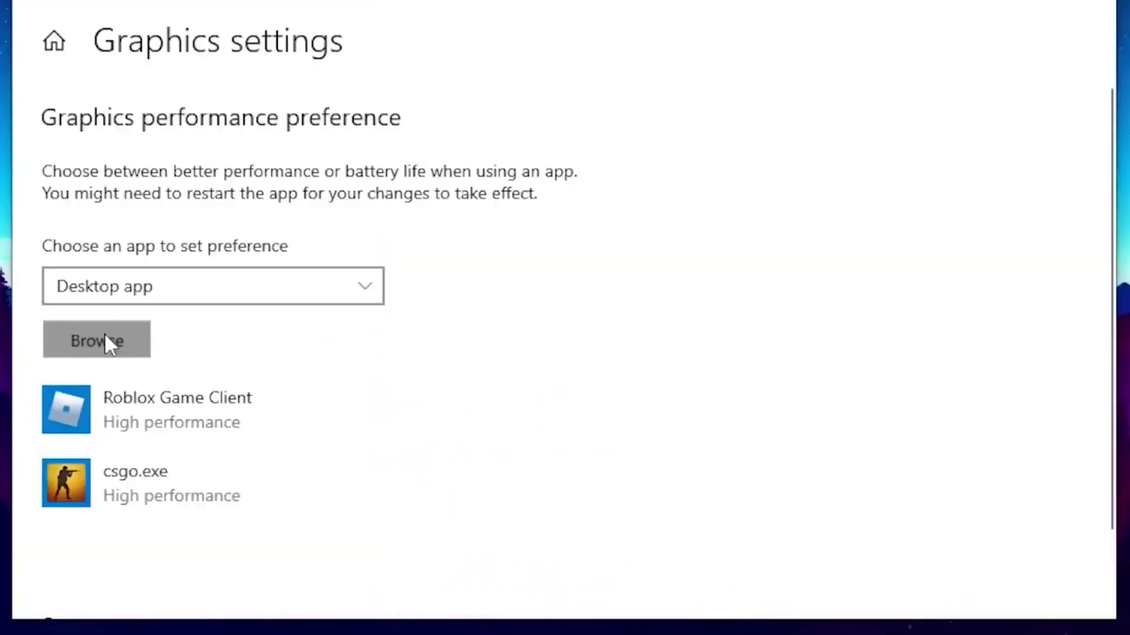
click(440, 345)
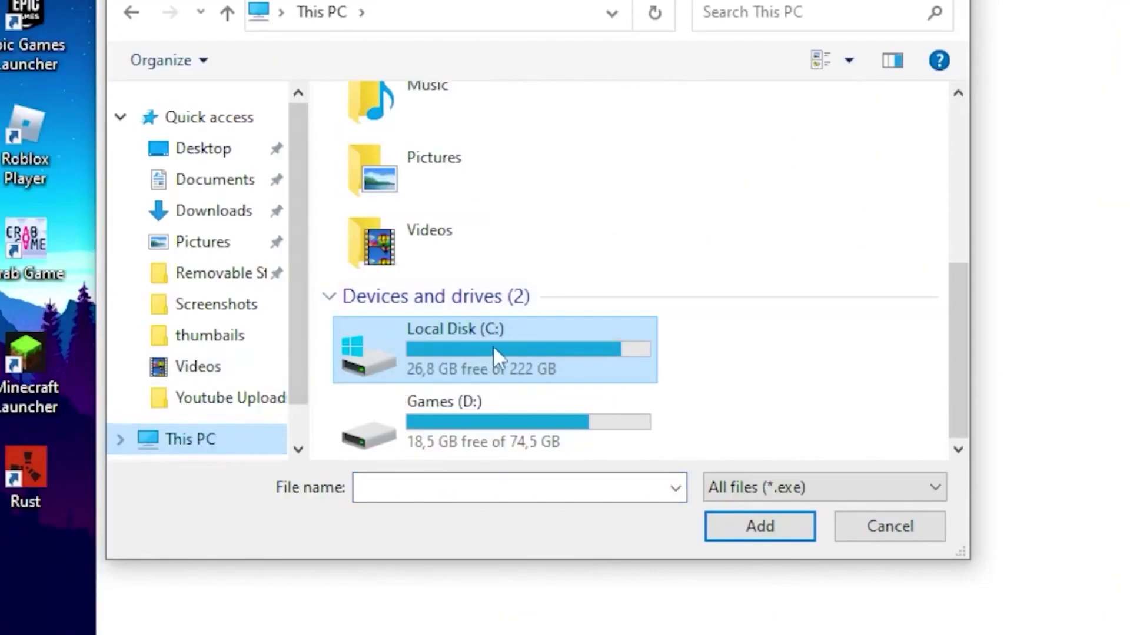
double_click(438, 415)
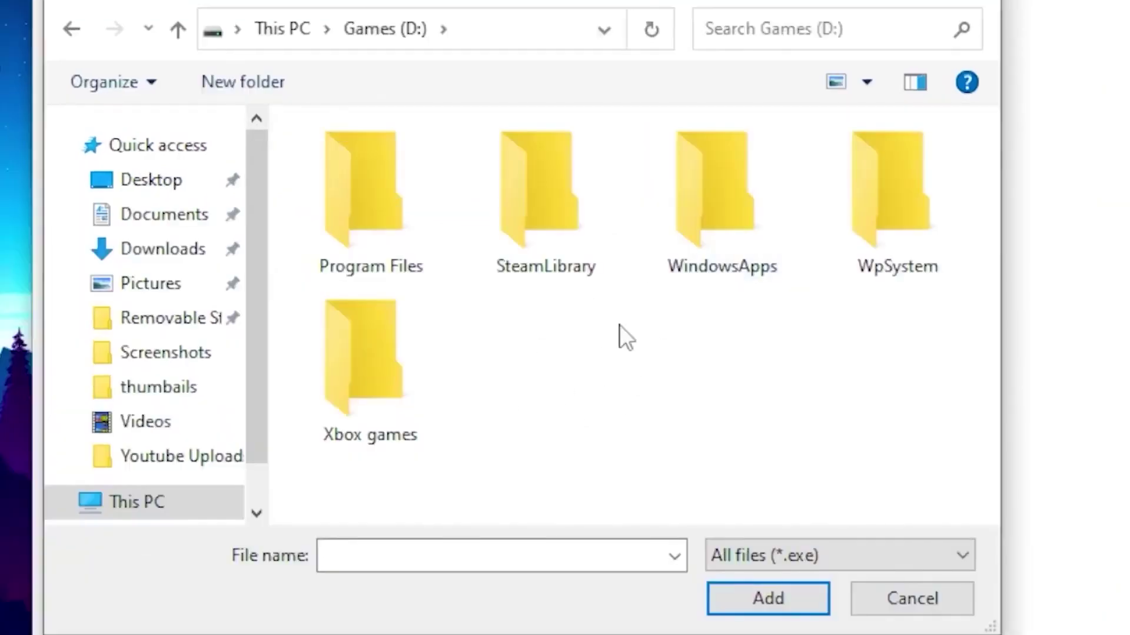
double_click(579, 220)
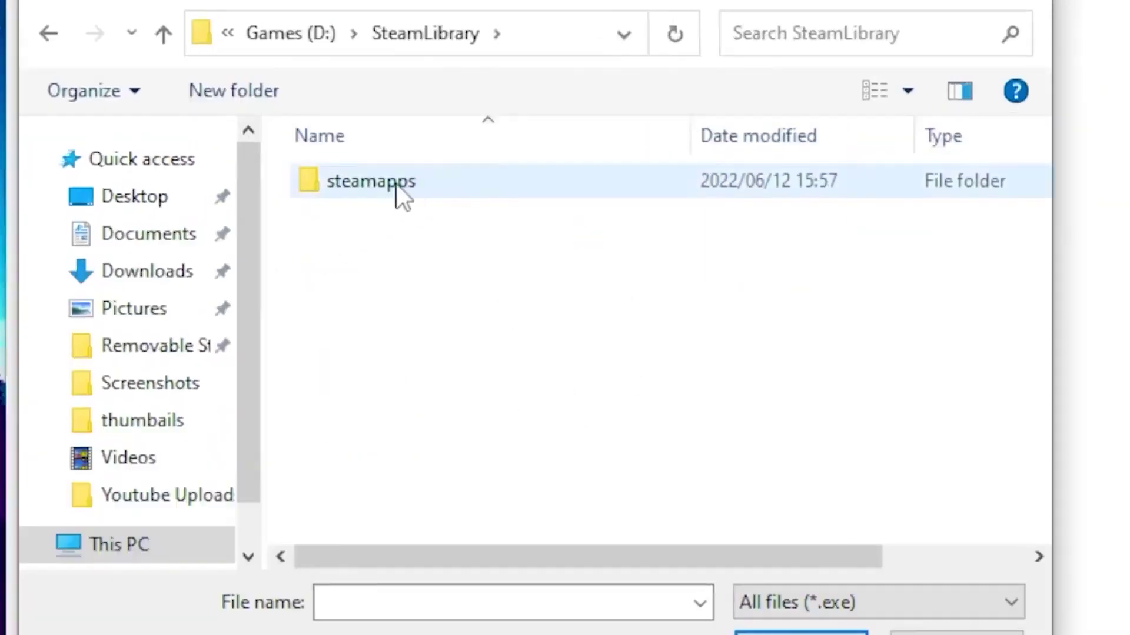
double_click(396, 185)
double_click(330, 180)
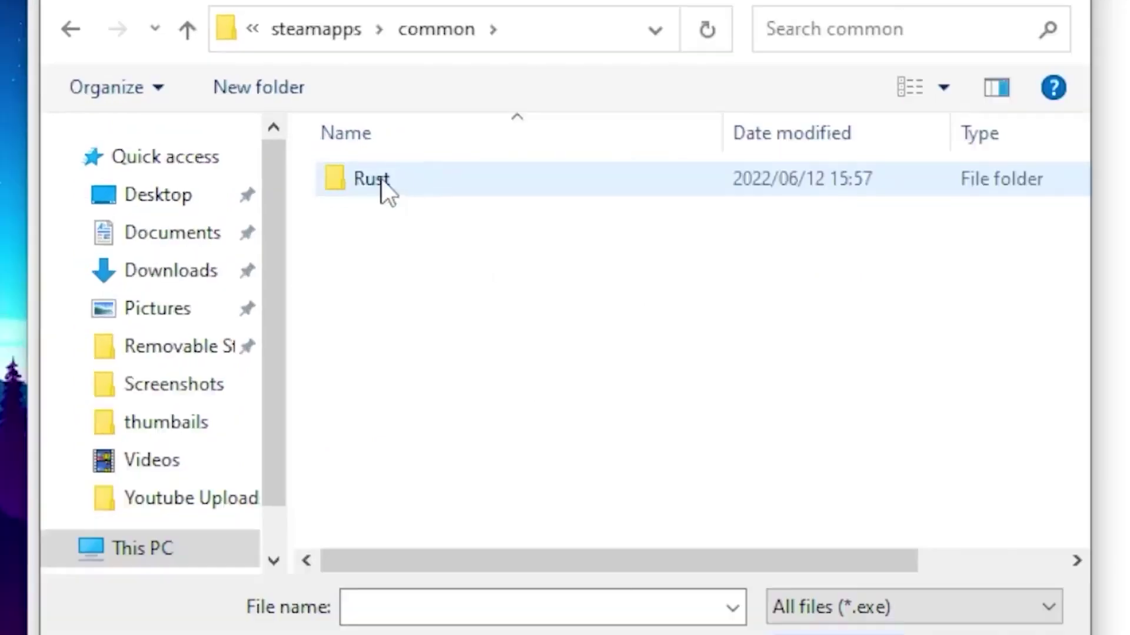
double_click(371, 182)
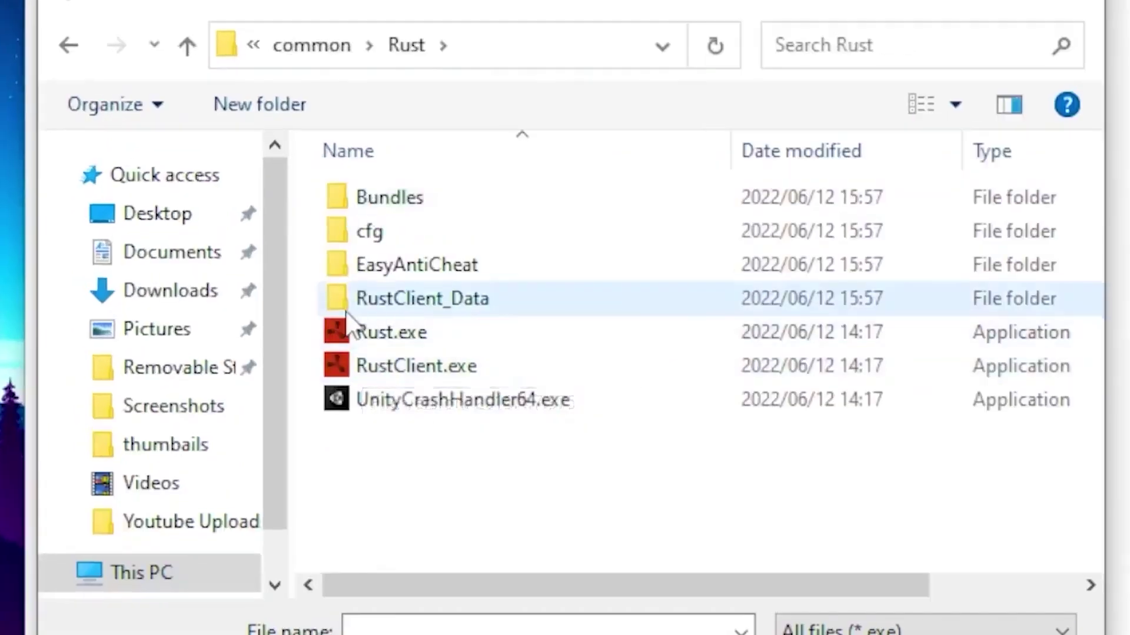
click(395, 338)
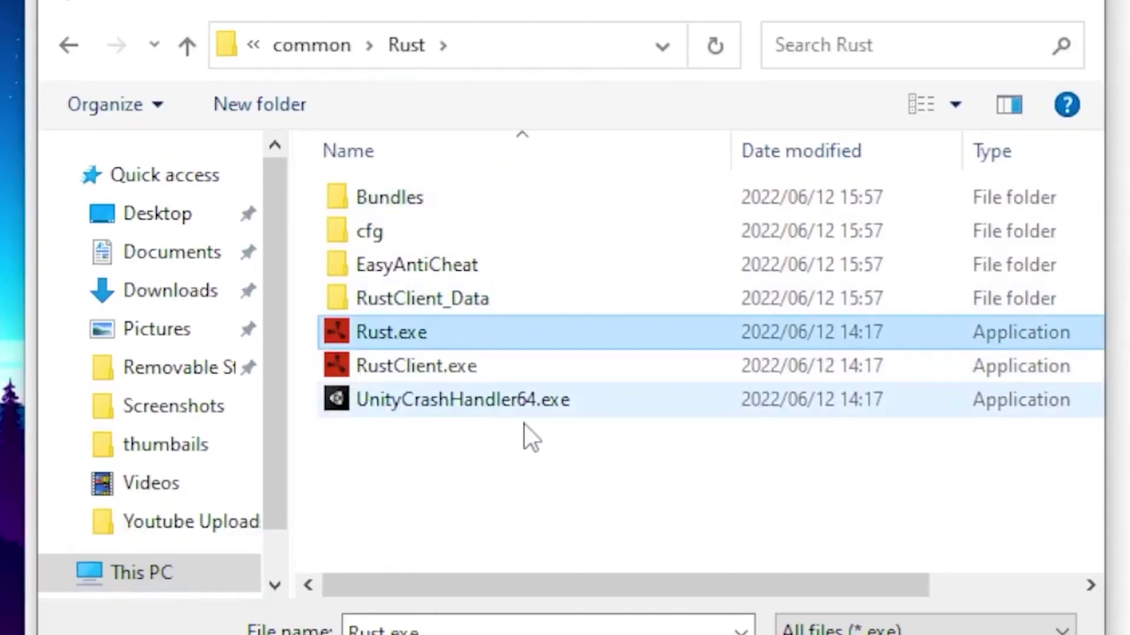
click(806, 558)
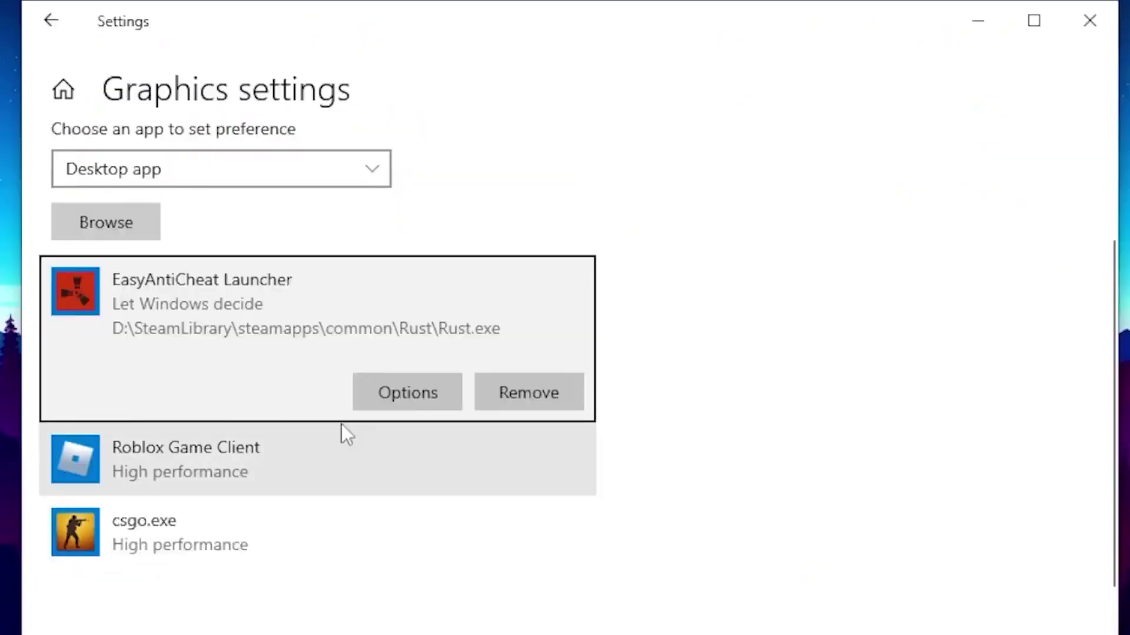
Step: Switch the Rust.exe (EasyAntiCheat Launcher) graphics preference to High performance and save it
click(412, 394)
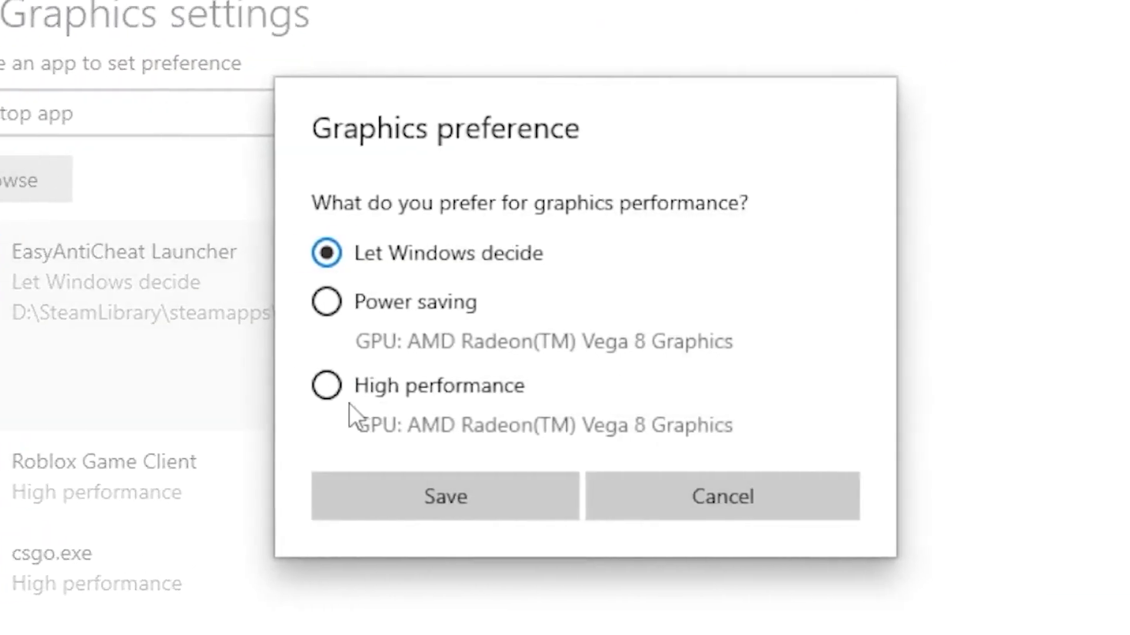
click(430, 388)
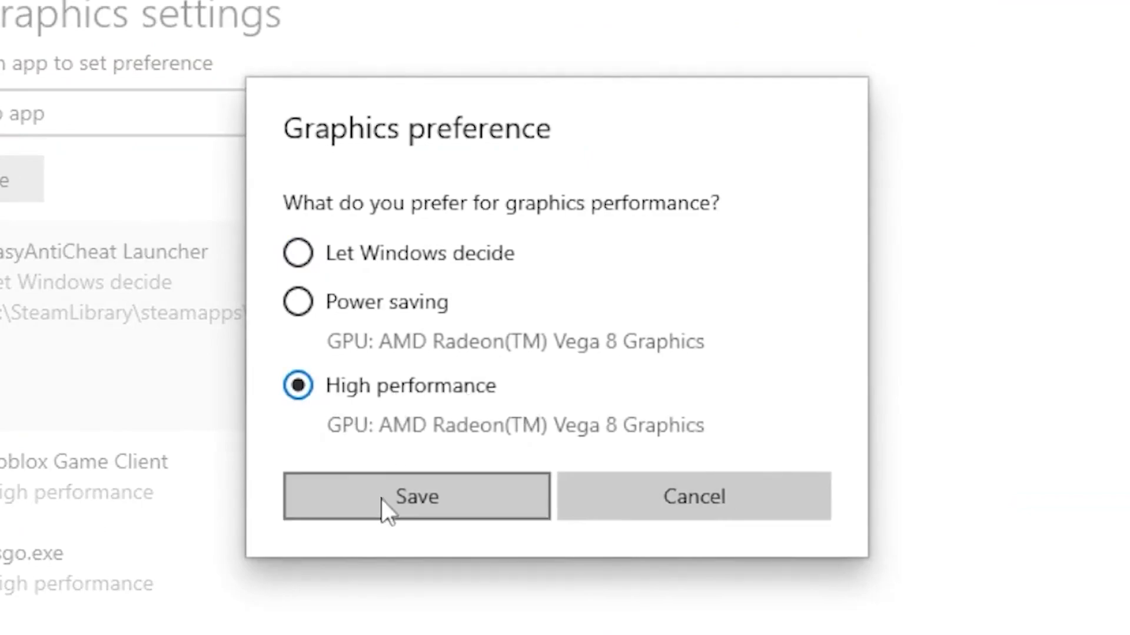
click(397, 499)
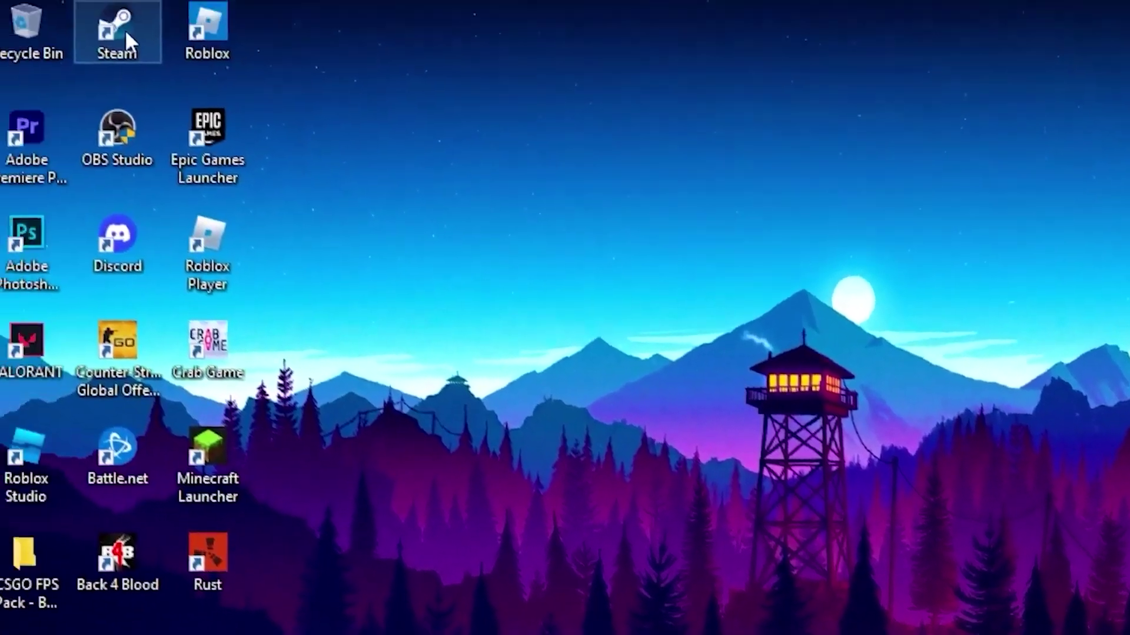
double_click(134, 36)
click(213, 54)
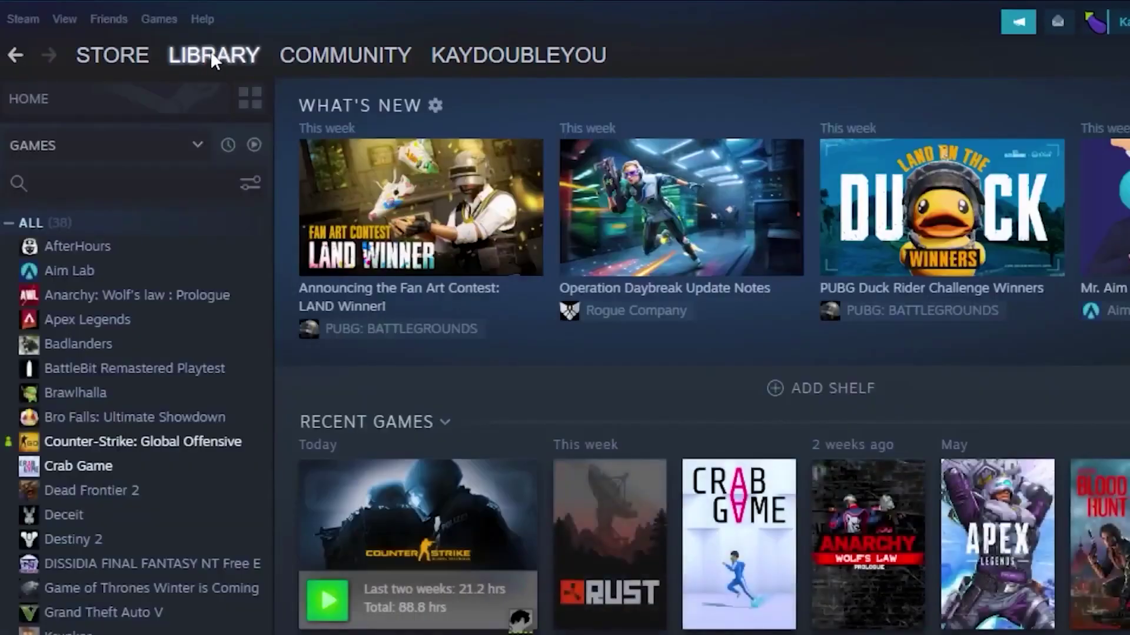
scroll(72, 514, down, 5)
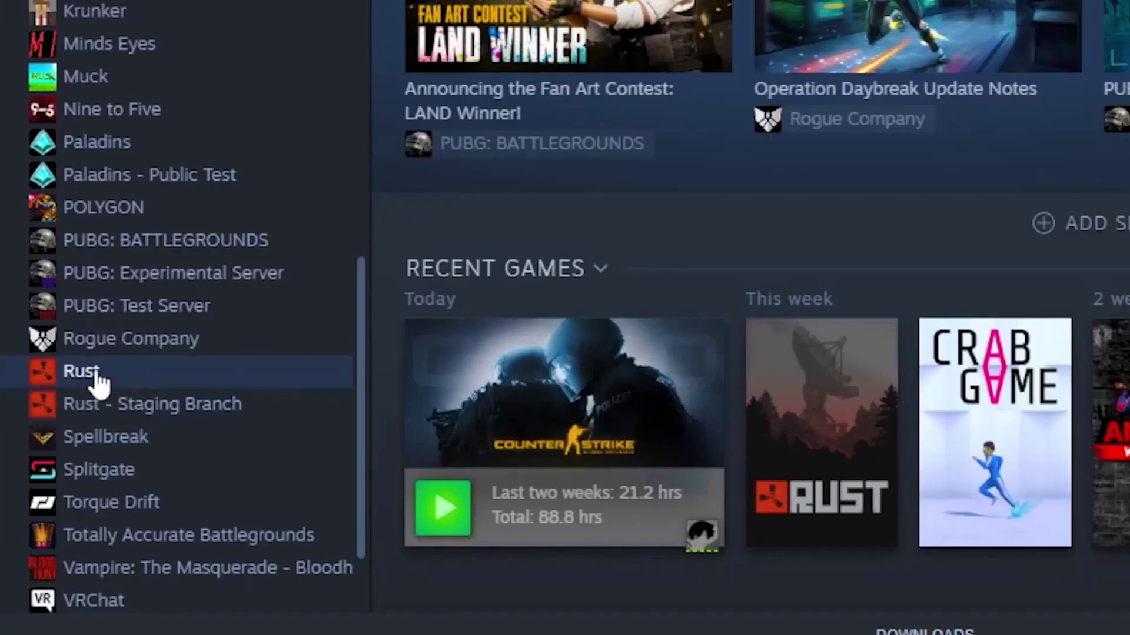
right_click(96, 375)
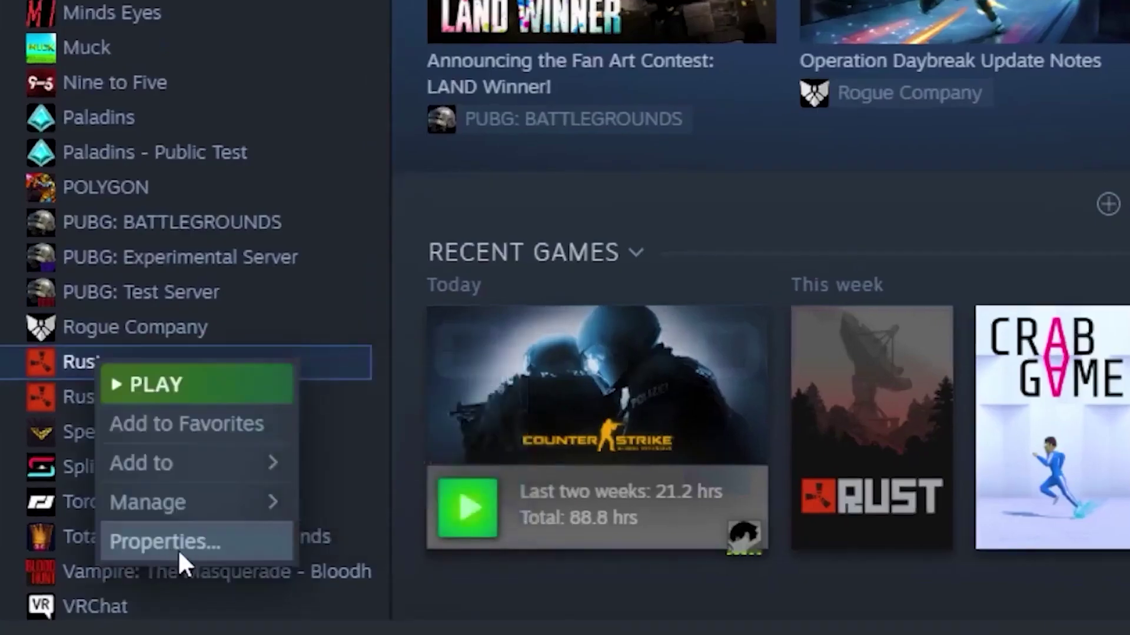
click(178, 542)
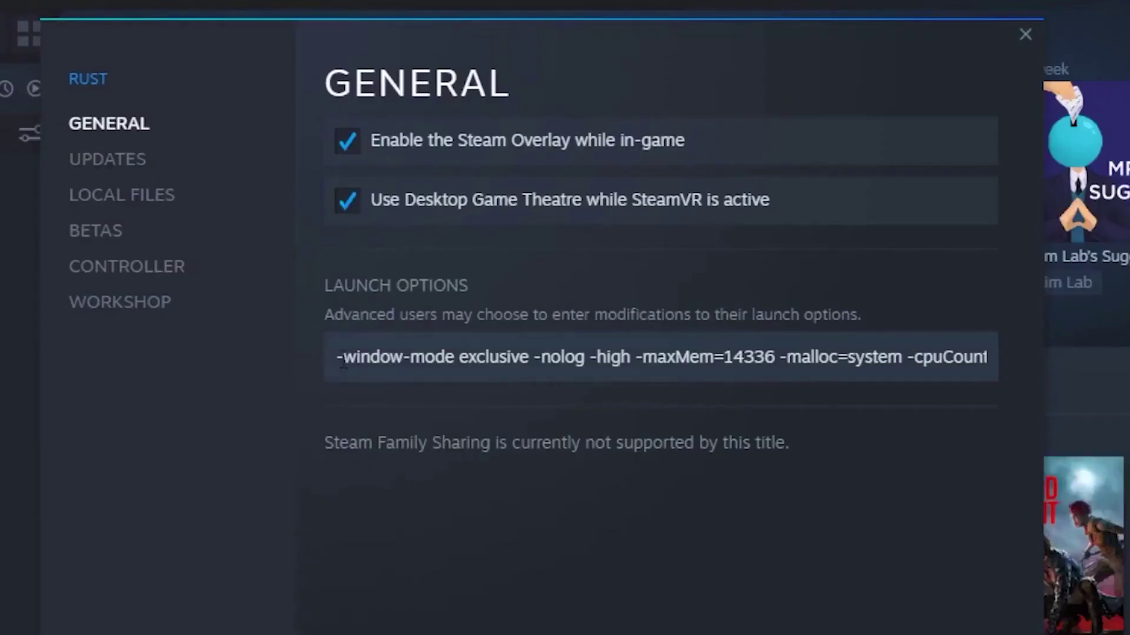
drag(344, 357, 867, 358)
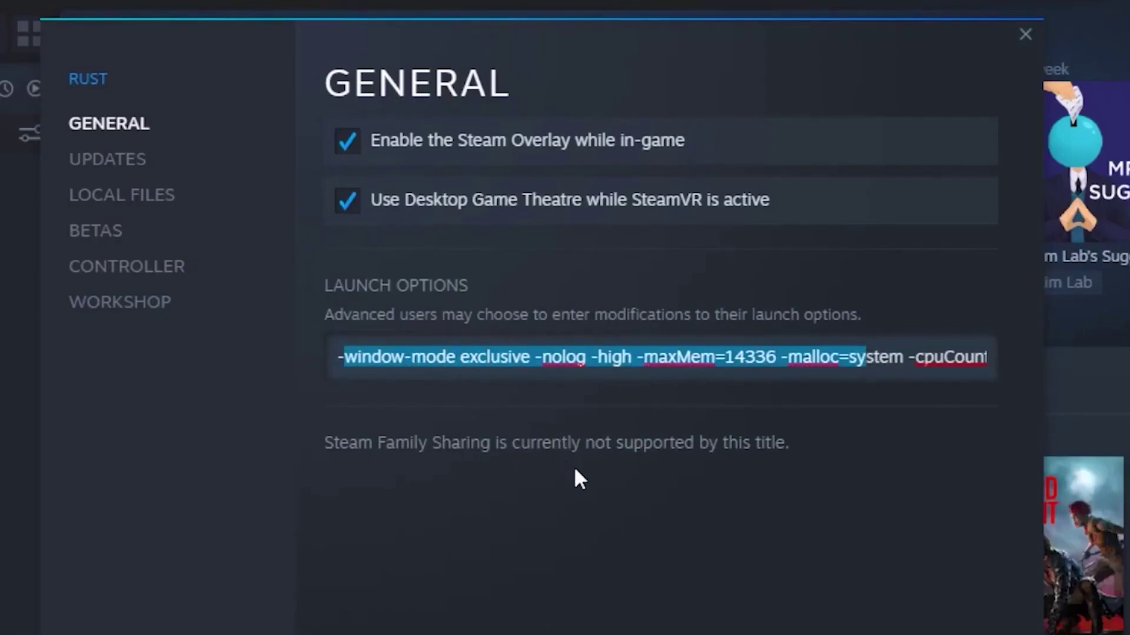
click(470, 372)
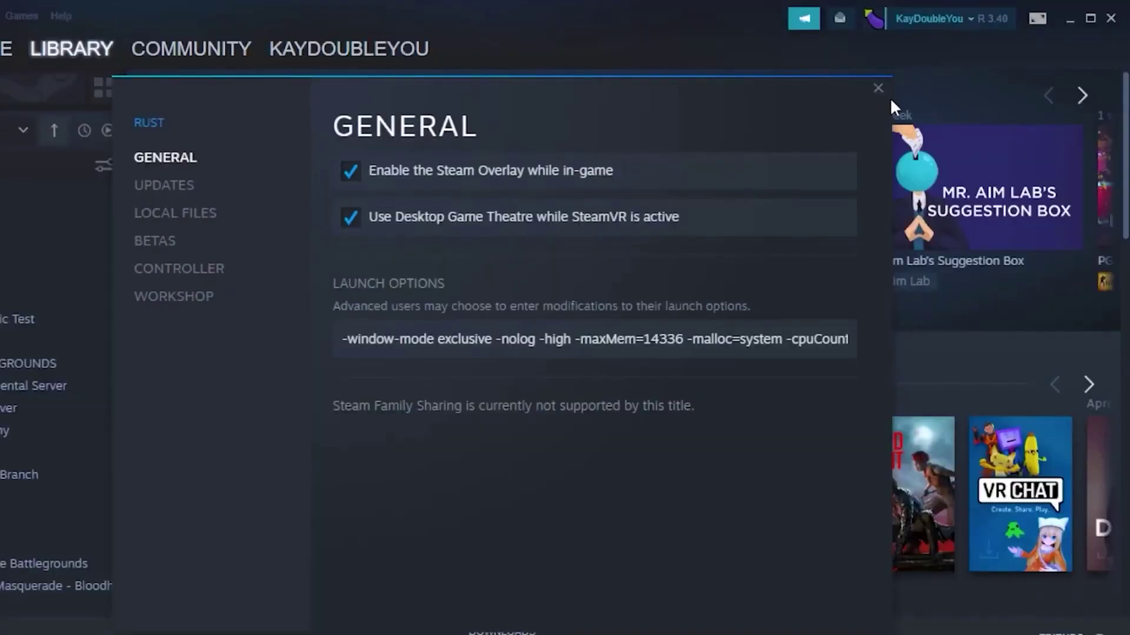
click(878, 88)
click(1111, 19)
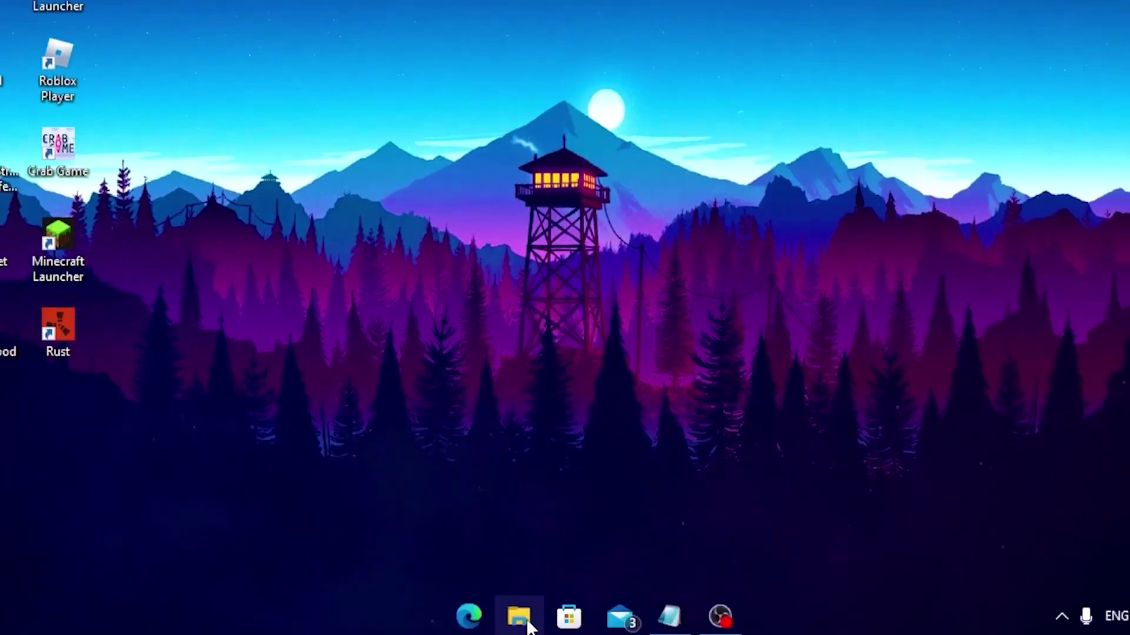
Step: In File Explorer, go to D:\SteamLibrary\steamapps\common\Rust and open Rust.exe's Properties
click(518, 615)
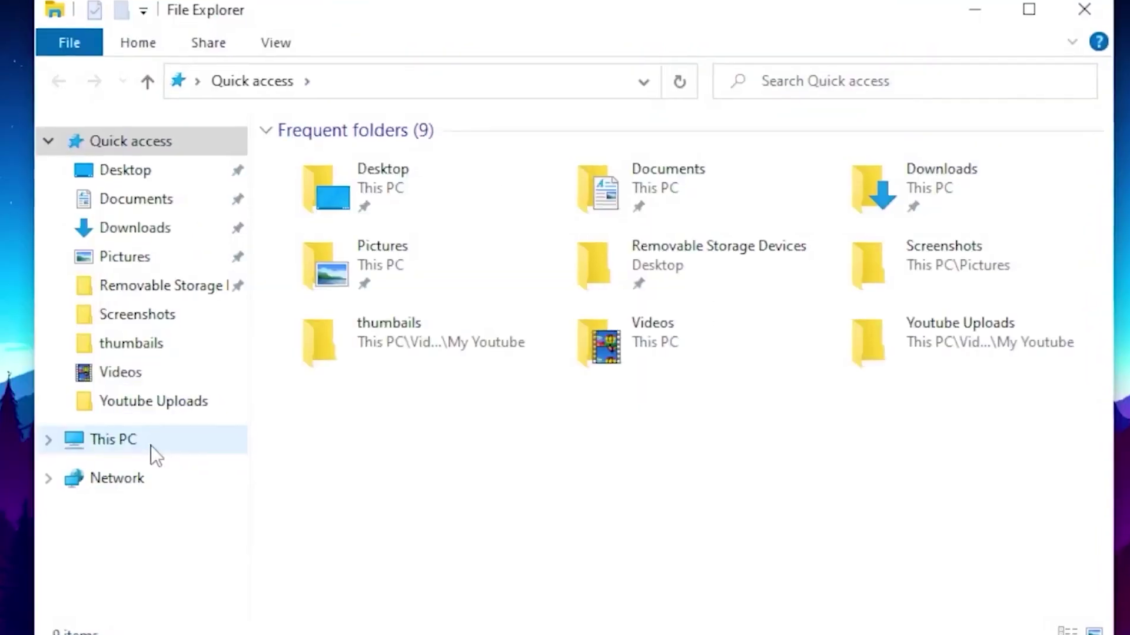
click(152, 447)
click(539, 368)
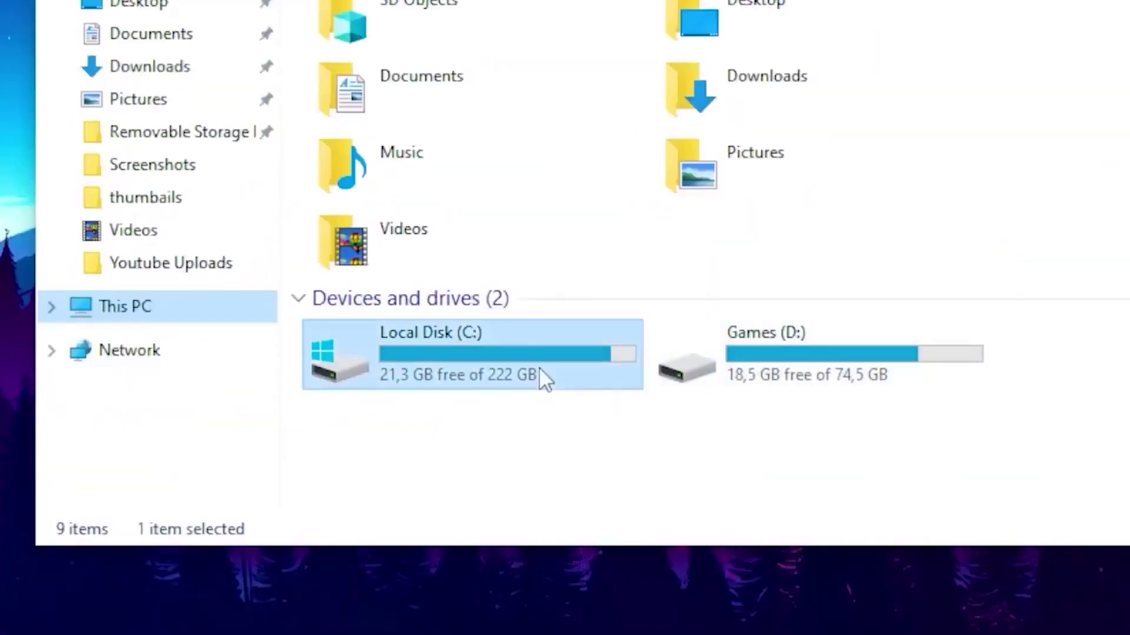
double_click(539, 367)
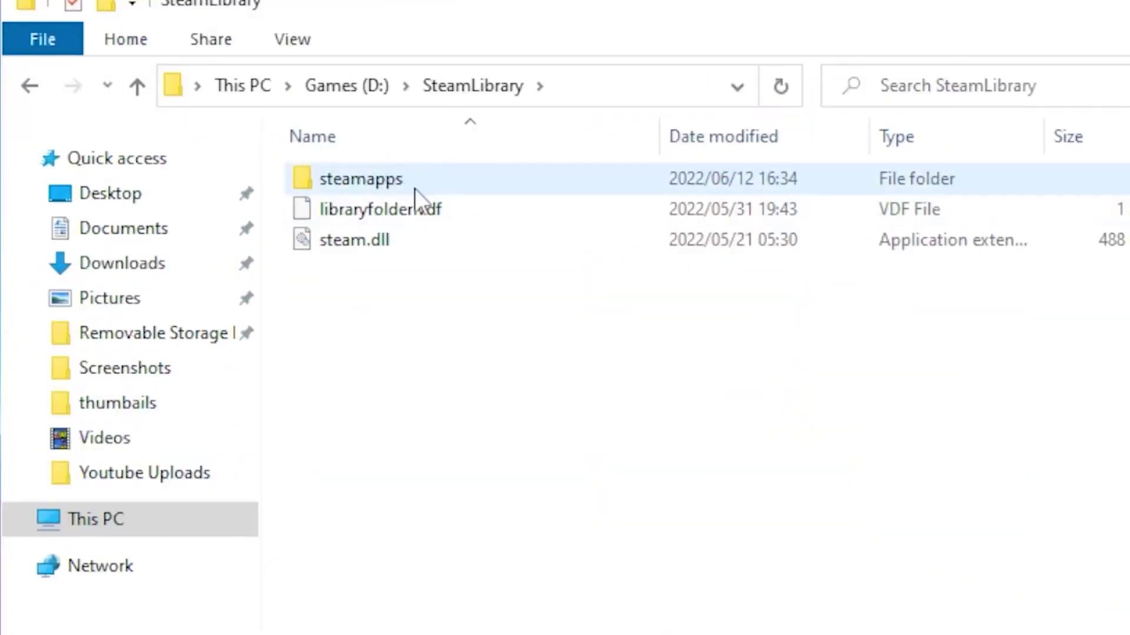
double_click(414, 186)
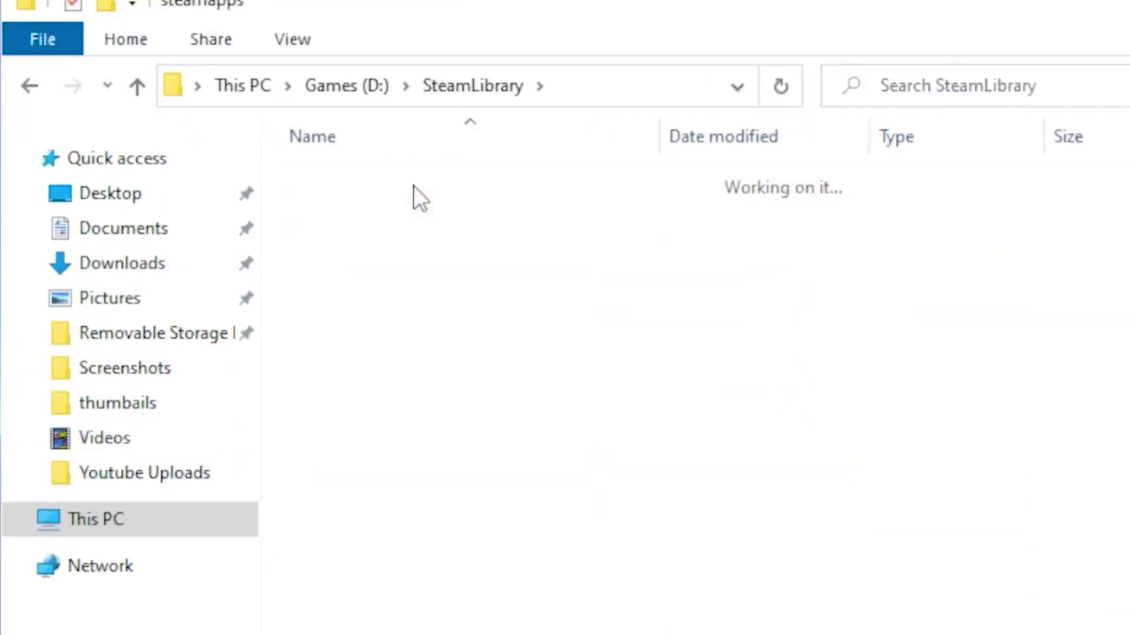
double_click(374, 177)
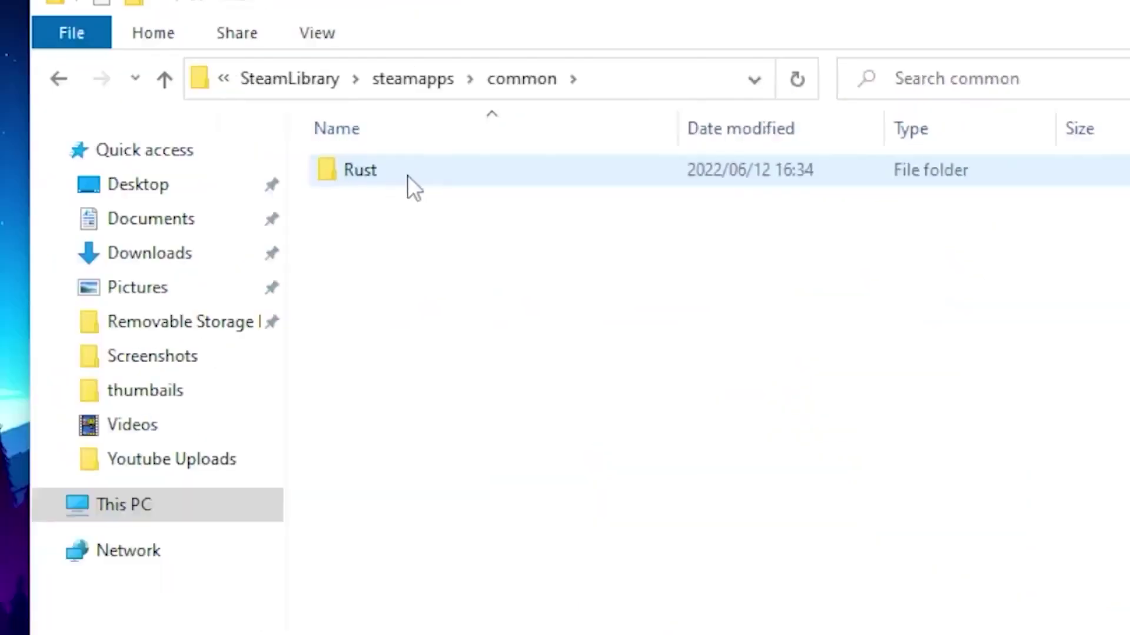
double_click(407, 175)
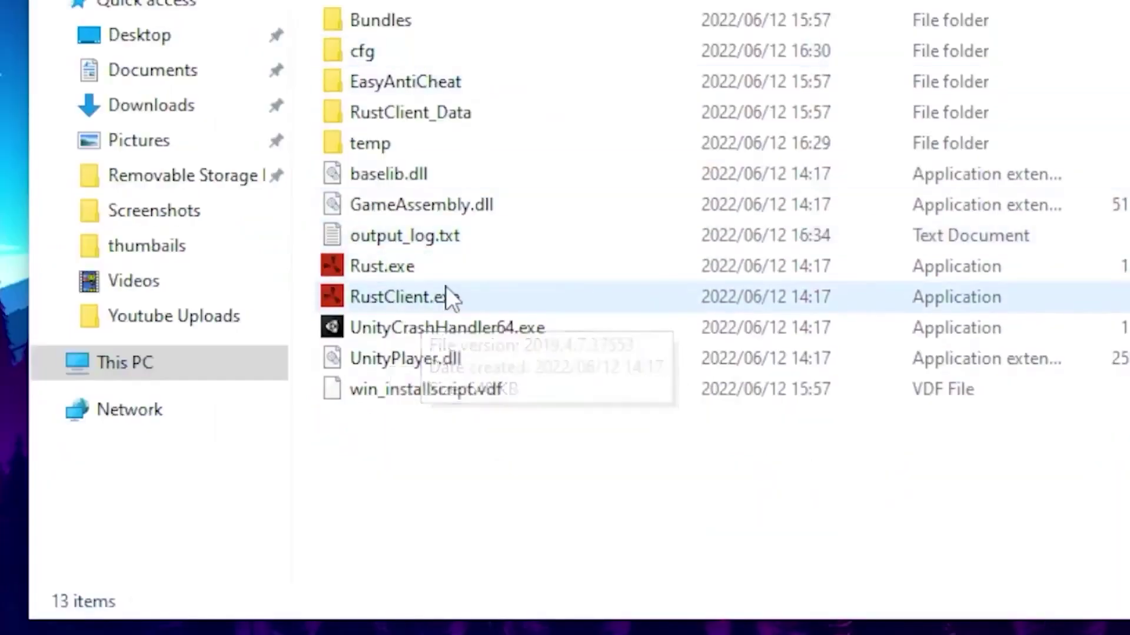
click(399, 267)
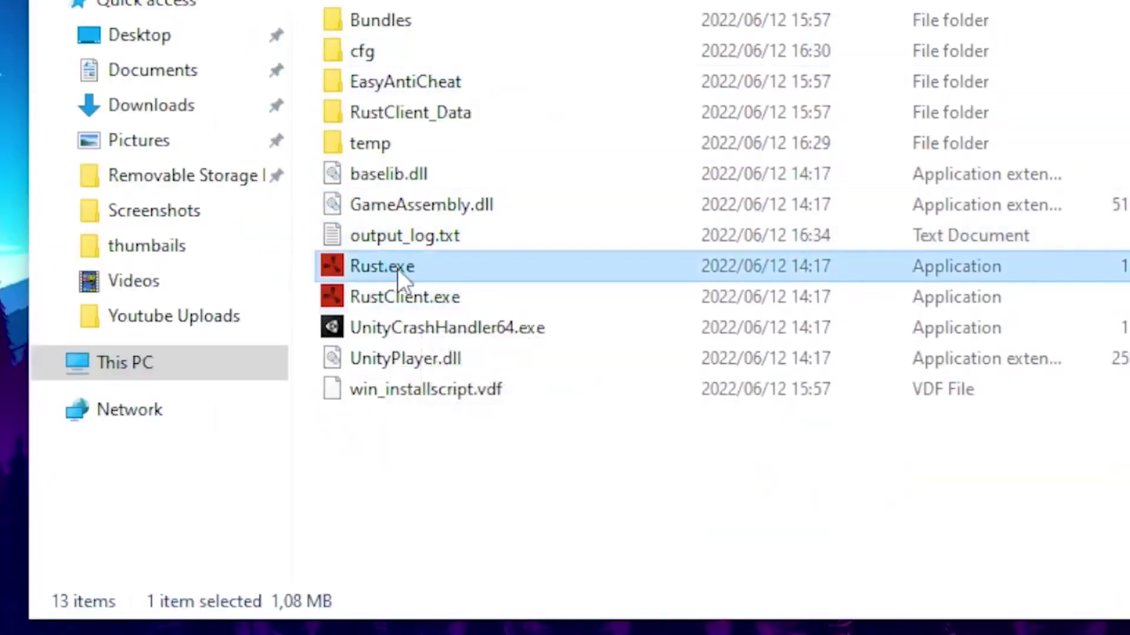
right_click(397, 268)
click(461, 597)
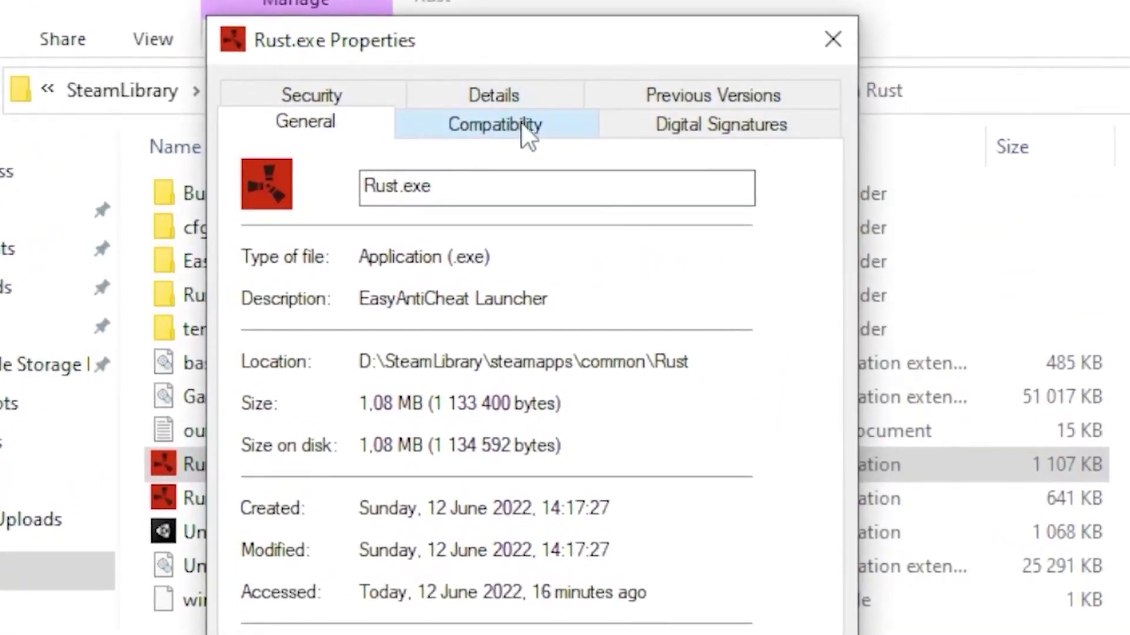
Step: Disable fullscreen optimizations, override high DPI scaling, turn 640 x 480 off, and apply the Compatibility settings
click(527, 133)
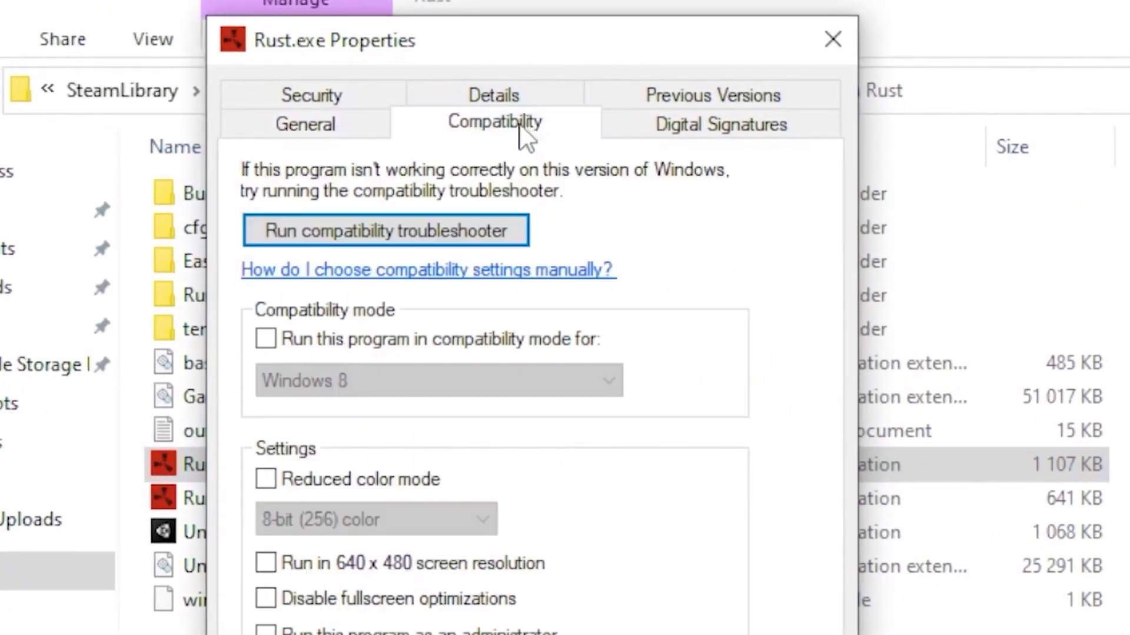
click(332, 458)
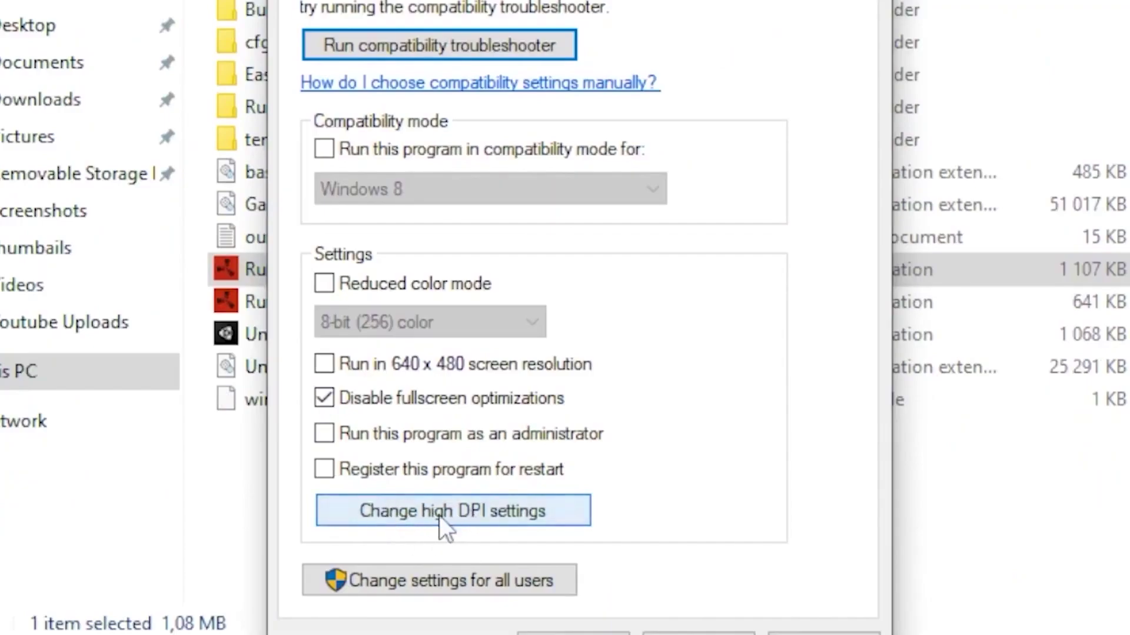
click(439, 515)
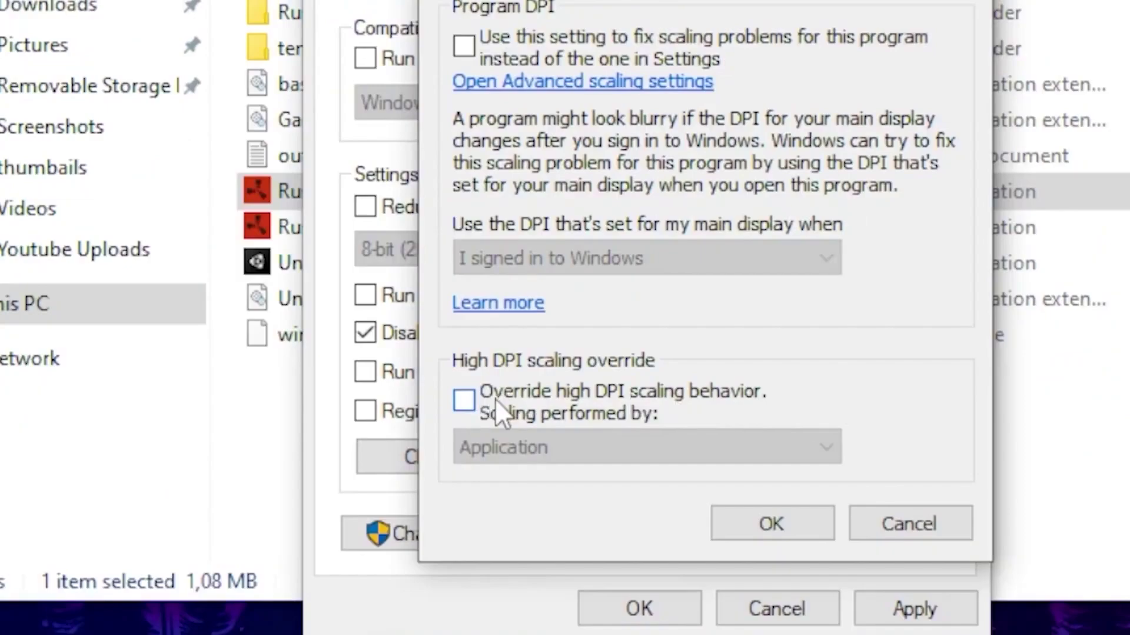
click(496, 400)
click(771, 524)
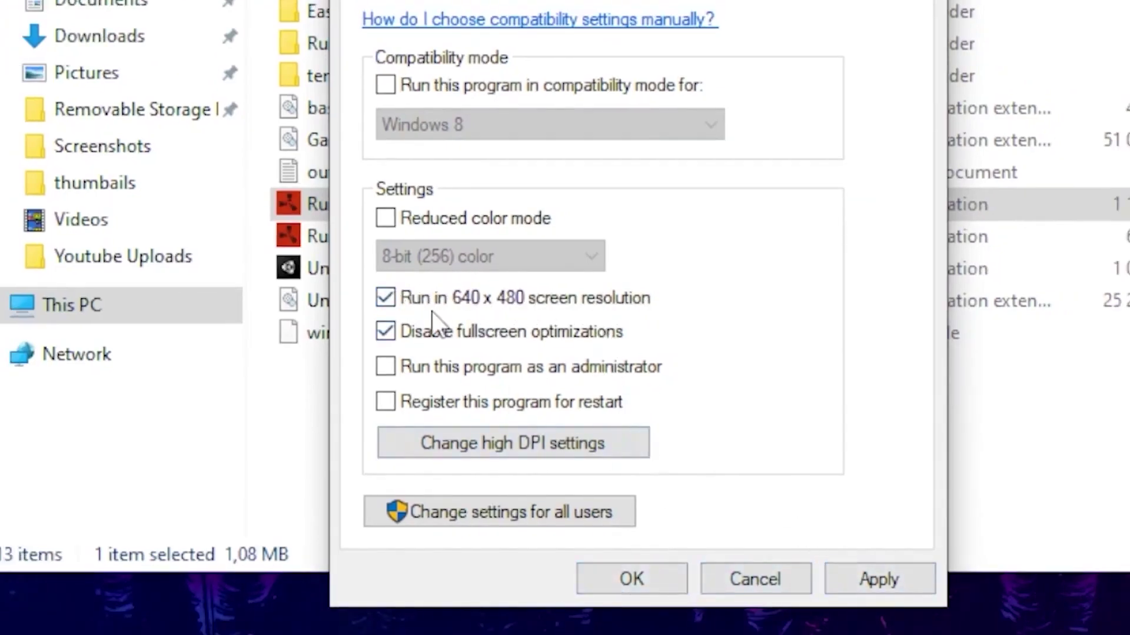
click(398, 298)
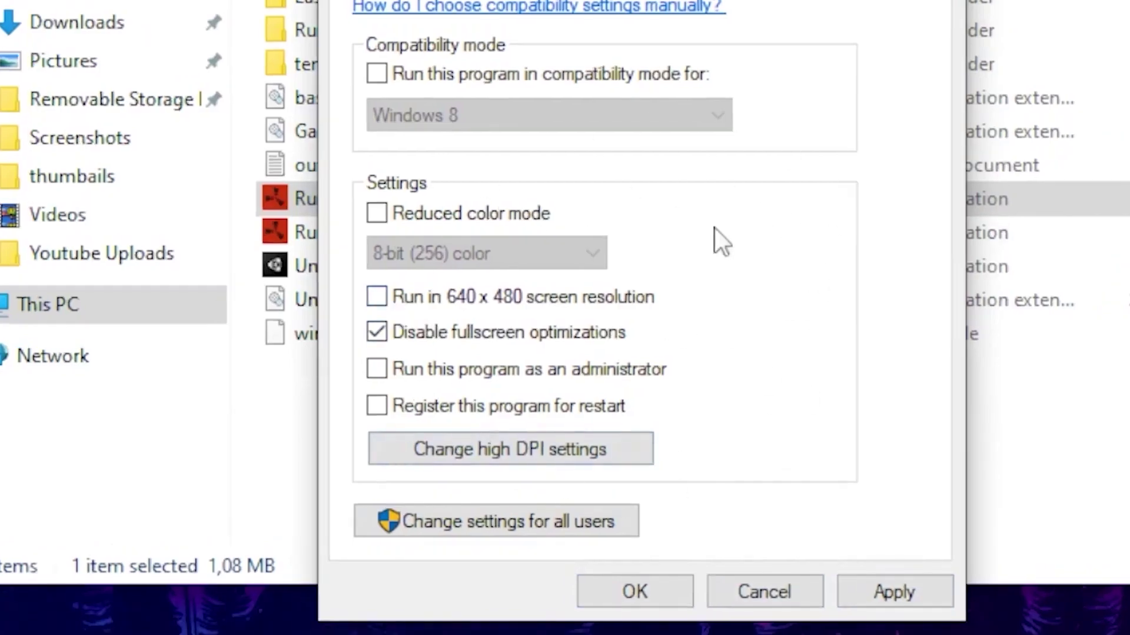
click(877, 592)
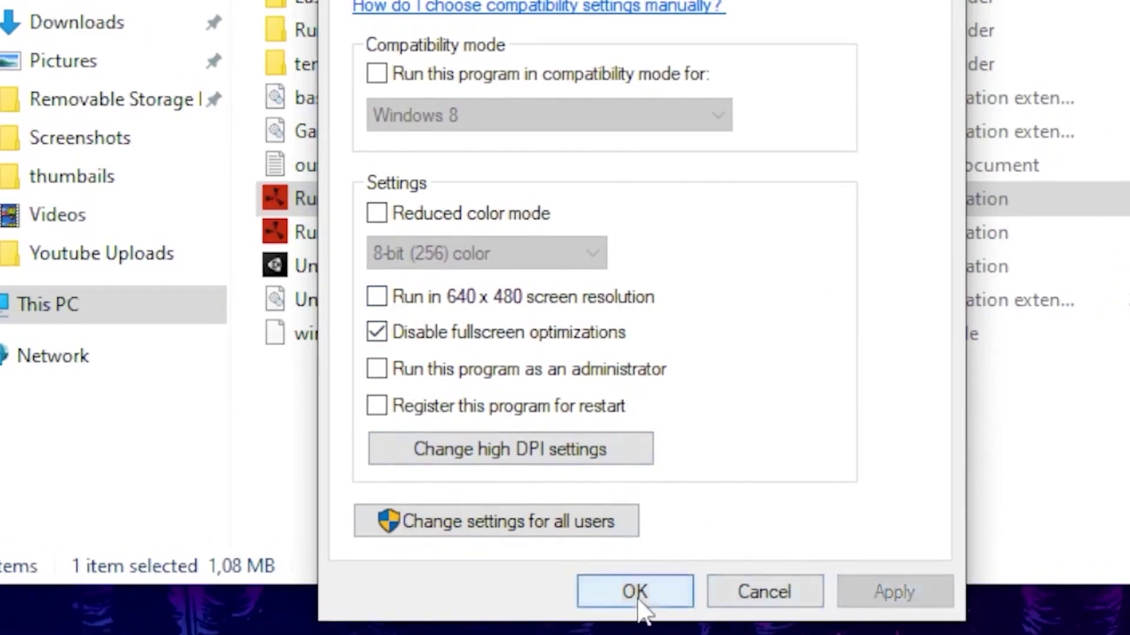
click(640, 595)
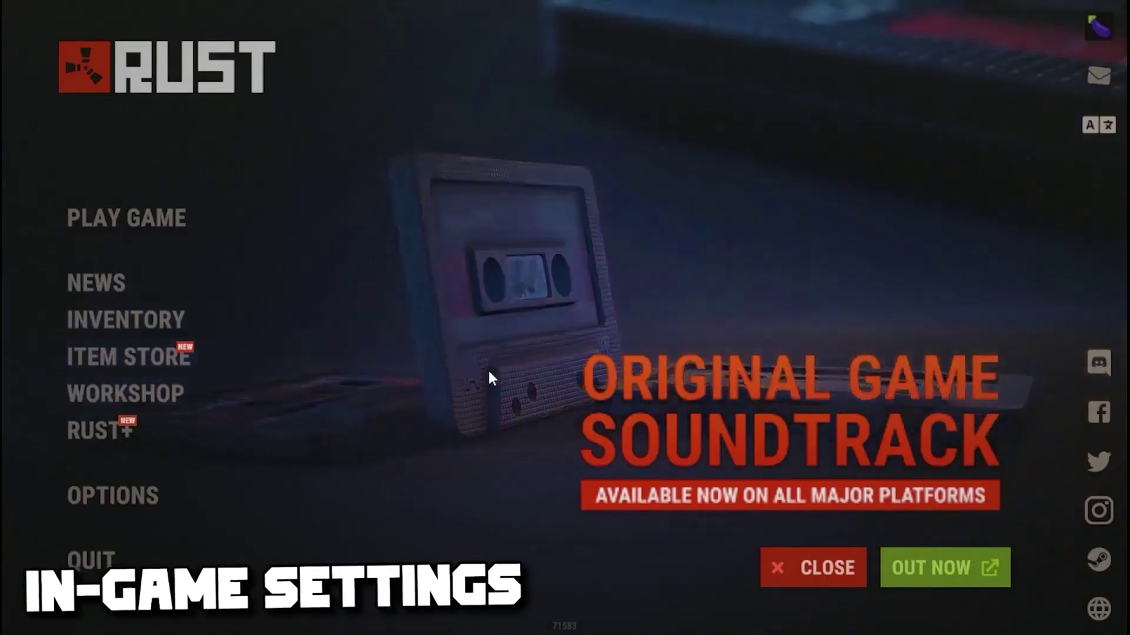
Step: In Graphics options, set render scale to 0.5 and shadow quality, shadow lights, water quality and reflections to 0
click(145, 502)
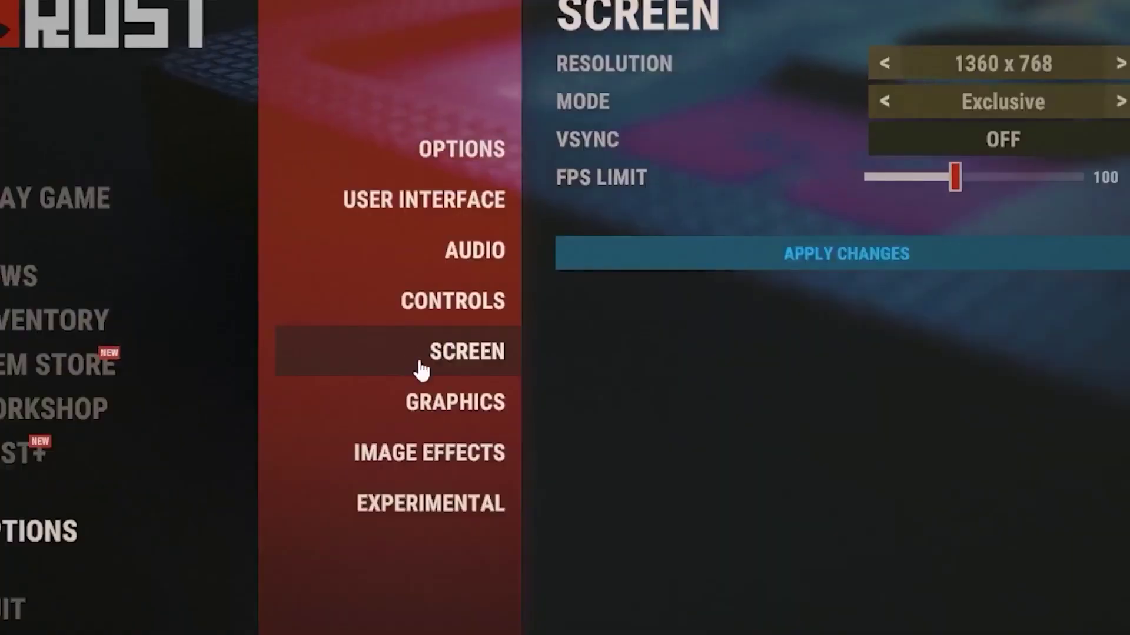
click(471, 415)
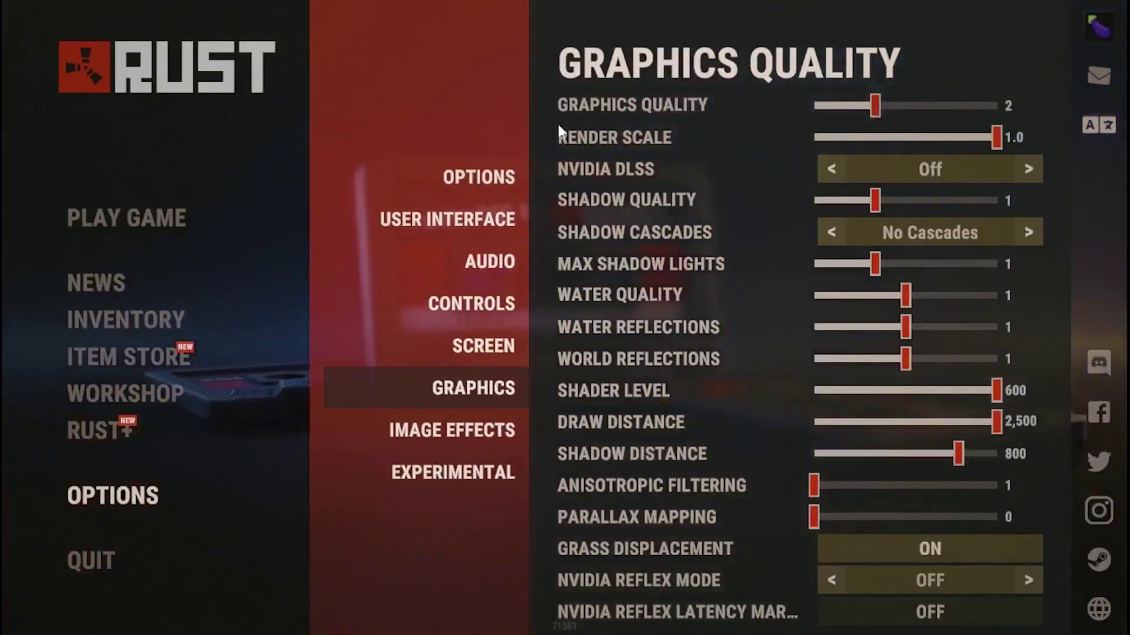
drag(996, 137, 814, 140)
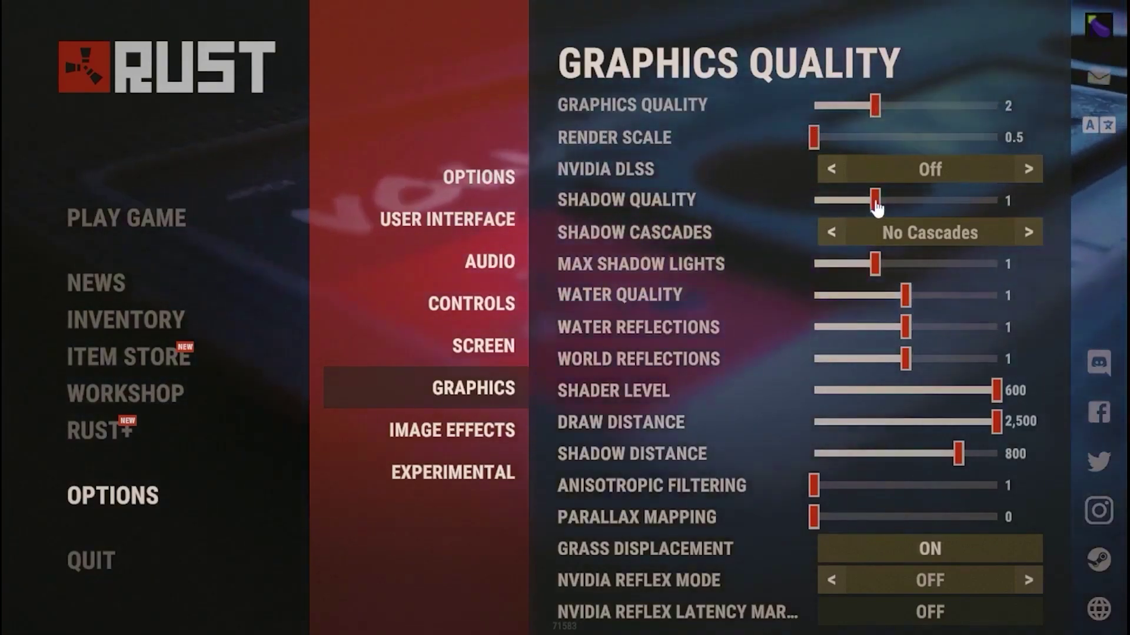
drag(875, 200, 775, 221)
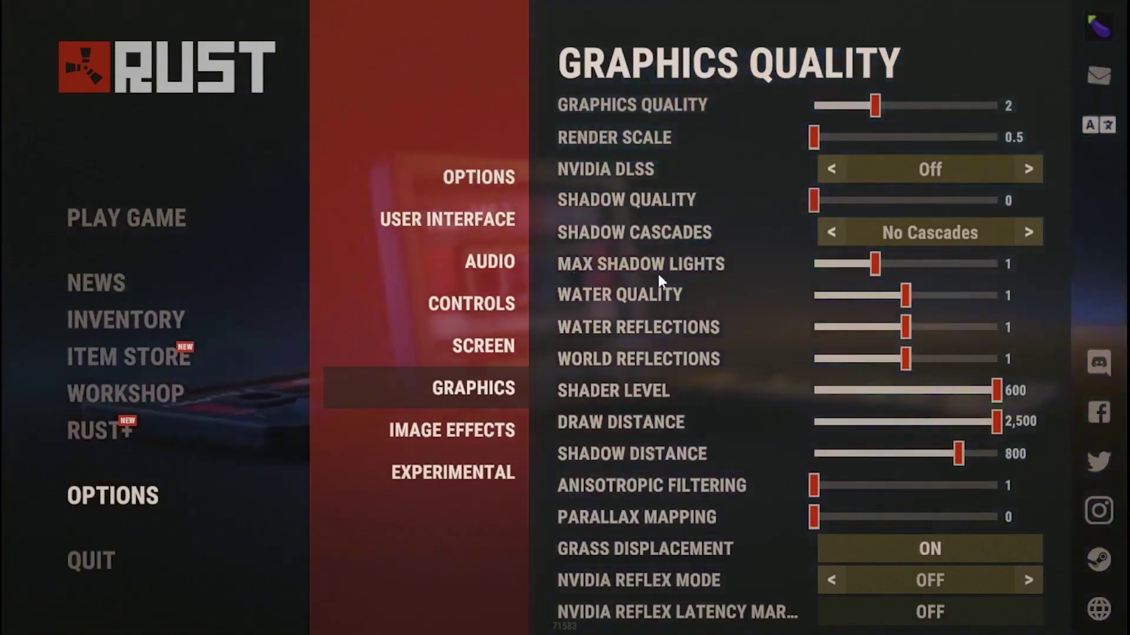
drag(863, 268, 744, 249)
drag(905, 294, 781, 286)
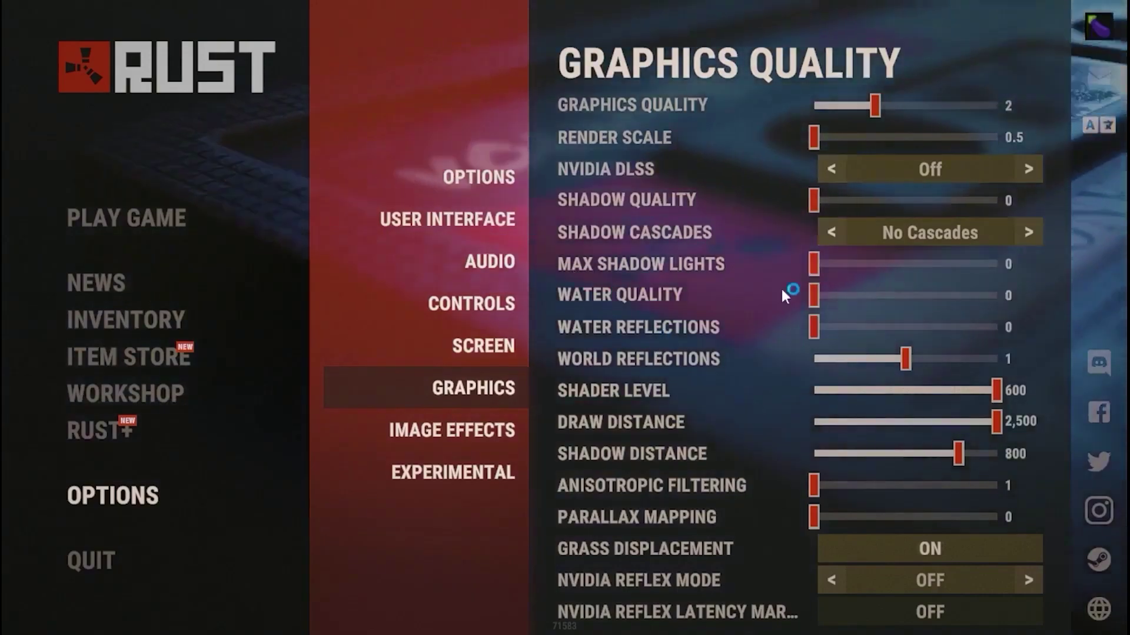
drag(905, 327, 803, 330)
drag(905, 359, 736, 336)
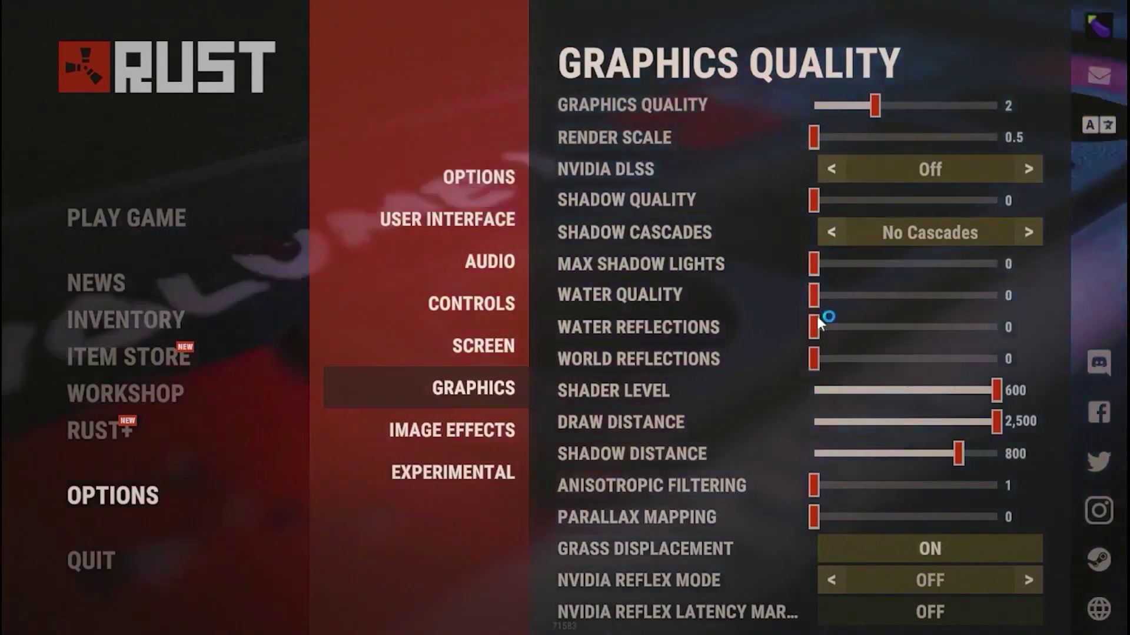
Step: Lower world reflections, shader level, shadow distance and mesh quality, with draw distance at its 500 minimum
drag(997, 391, 850, 390)
scroll(640, 329, down, 1)
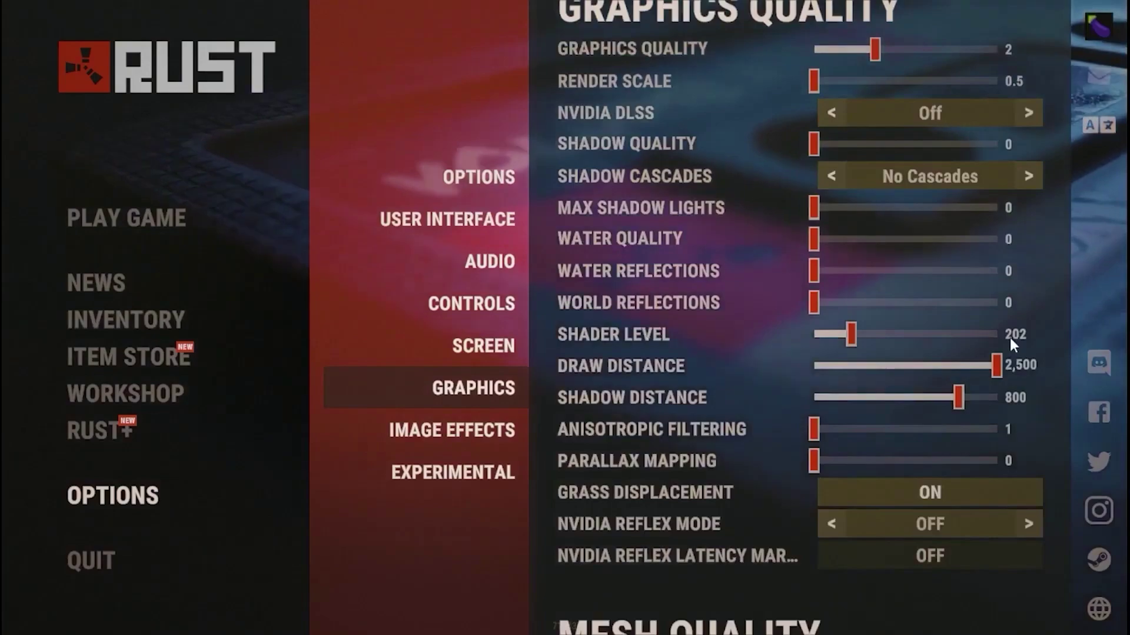
scroll(933, 318, down, 1)
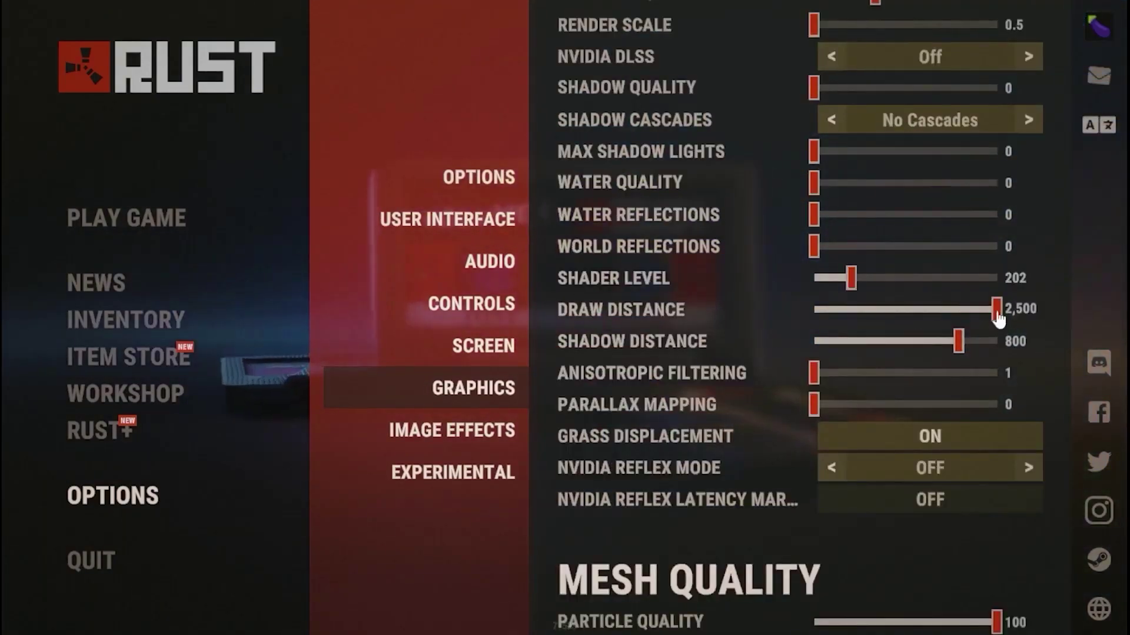
drag(997, 307, 808, 297)
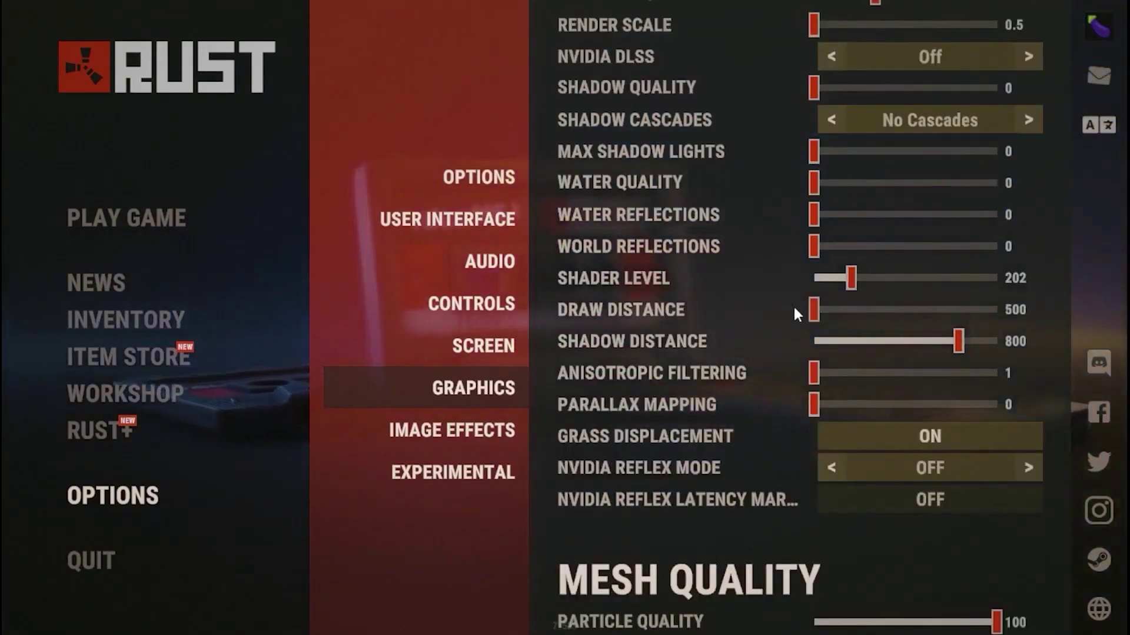
scroll(796, 312, down, 1)
click(941, 285)
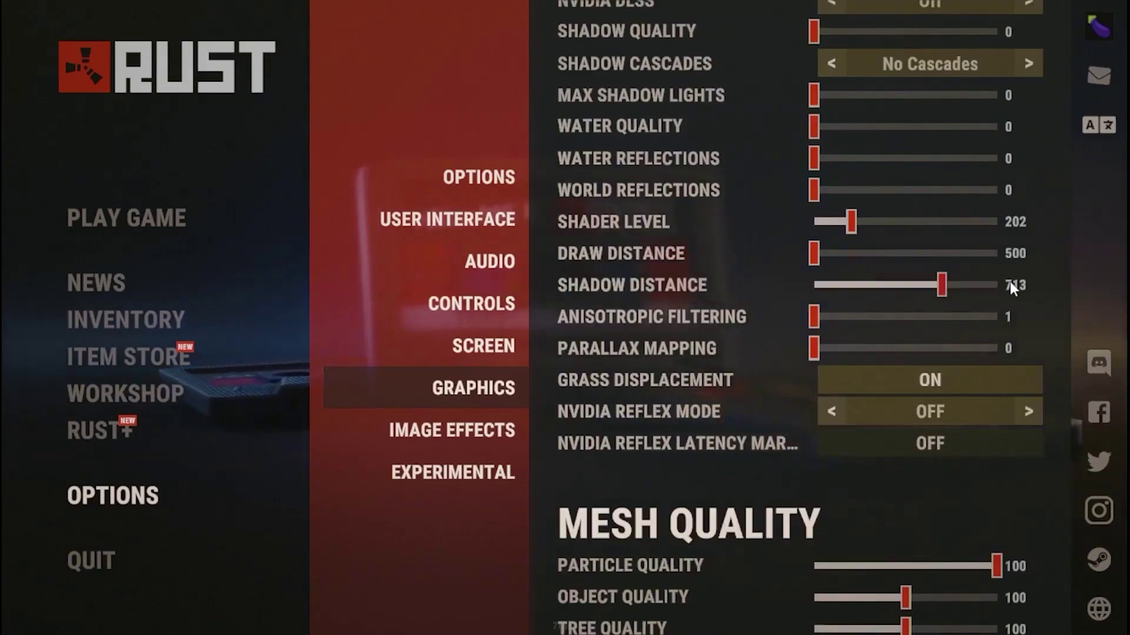
scroll(623, 312, down, 1)
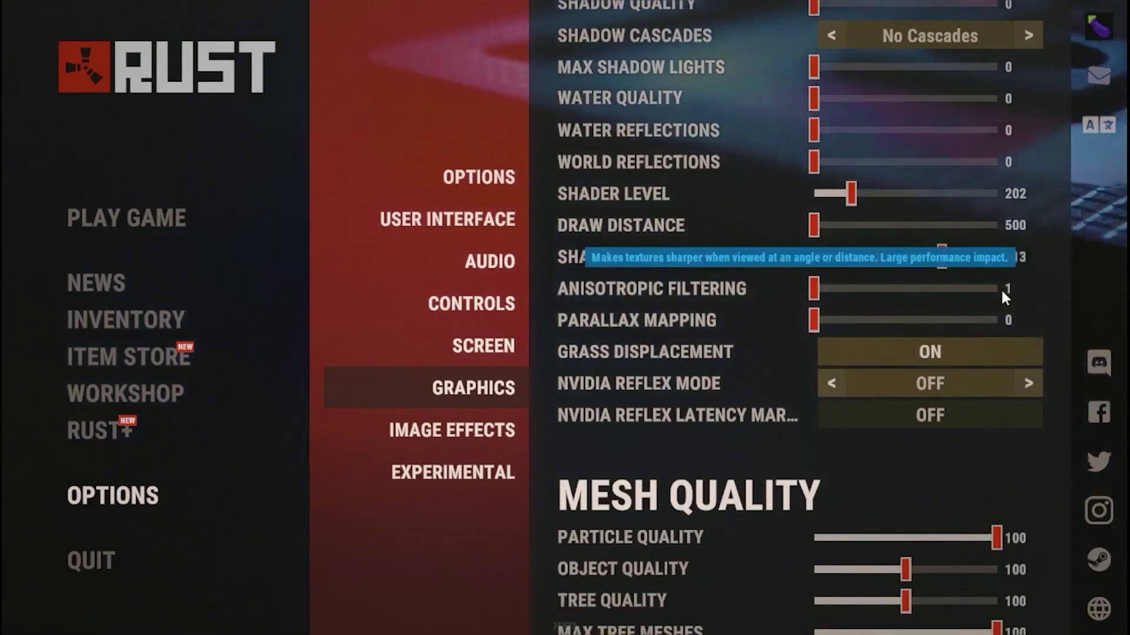
scroll(1016, 289, down, 1)
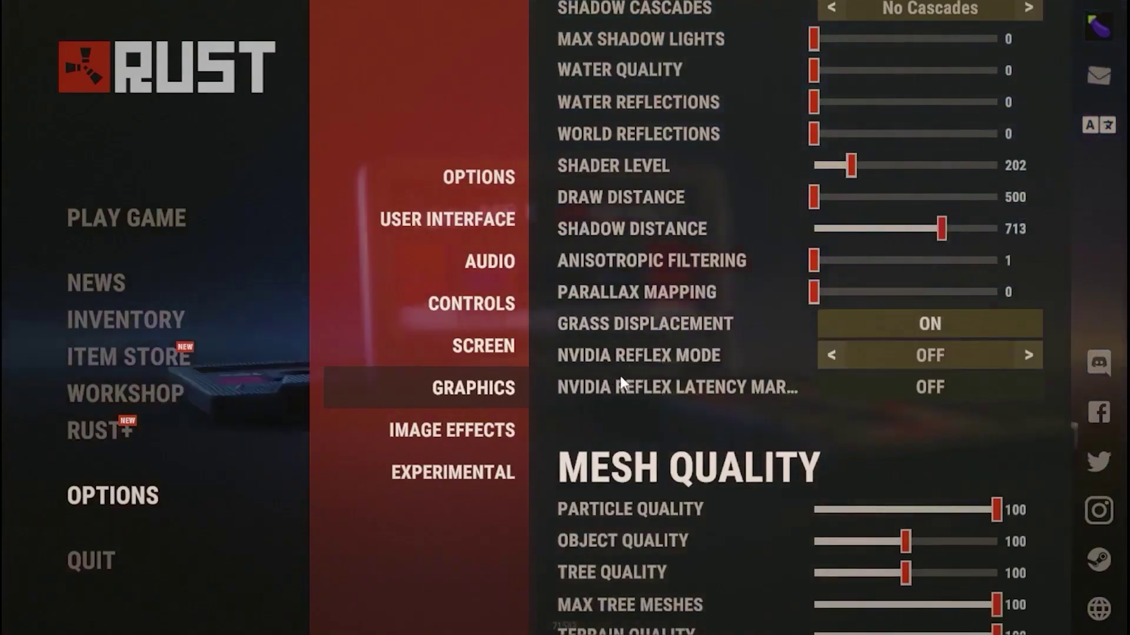
scroll(730, 329, up, 8)
scroll(744, 291, down, 10)
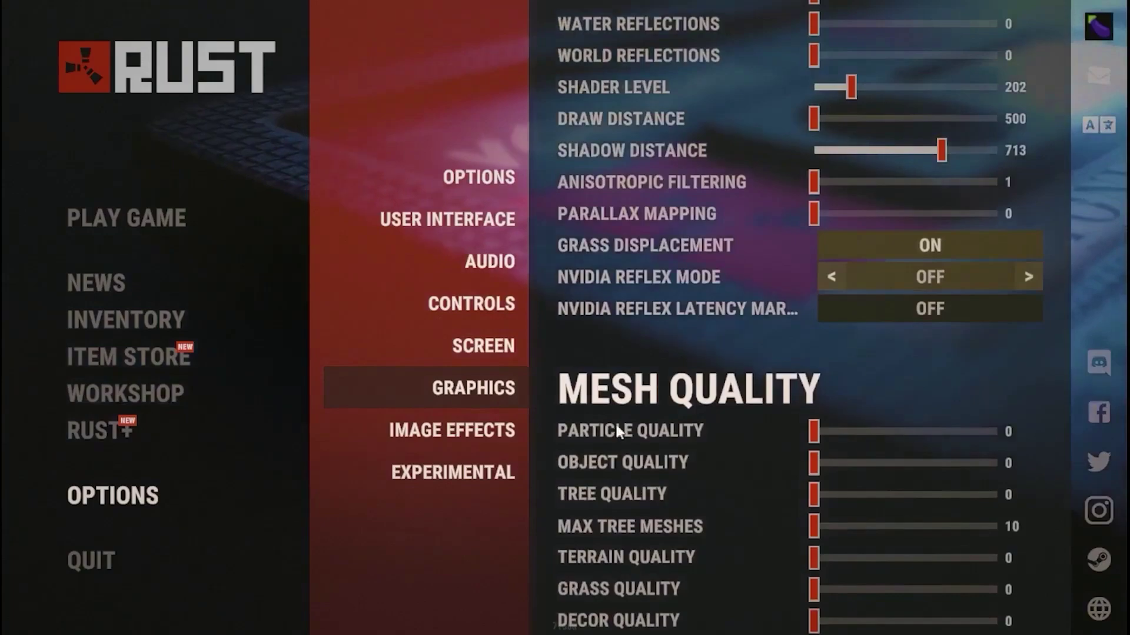
Step: Turn off ambient occlusion, bloom, lens dirt, motion blur, sun shafts, sharpen and vignetting, then leave Options
click(487, 441)
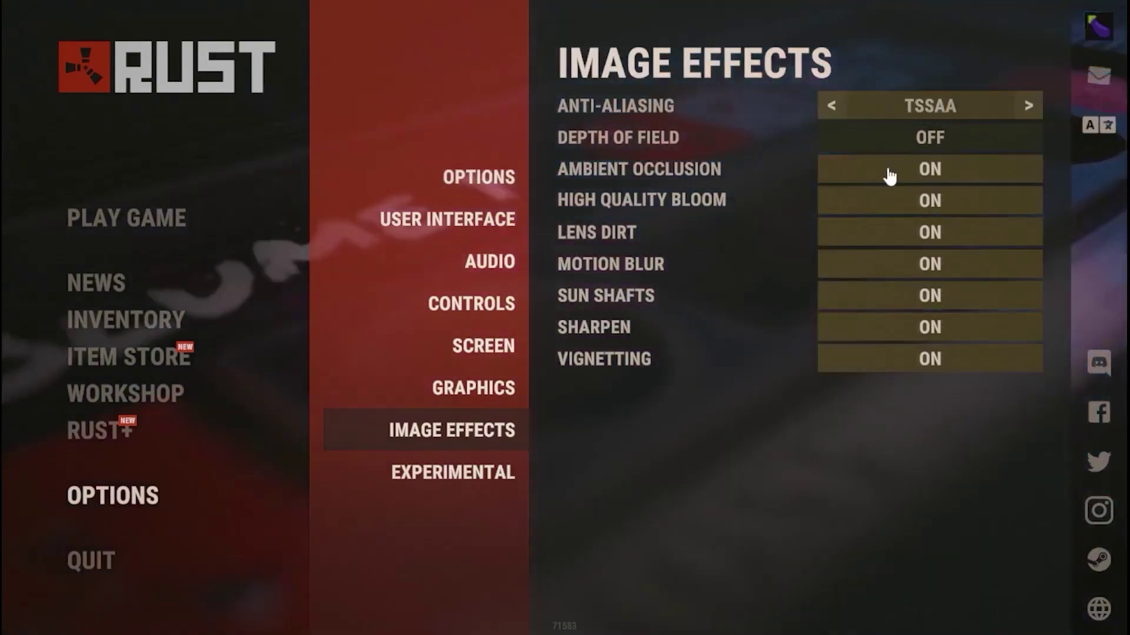
click(920, 169)
click(919, 201)
click(918, 233)
click(915, 264)
click(916, 296)
click(916, 327)
click(915, 359)
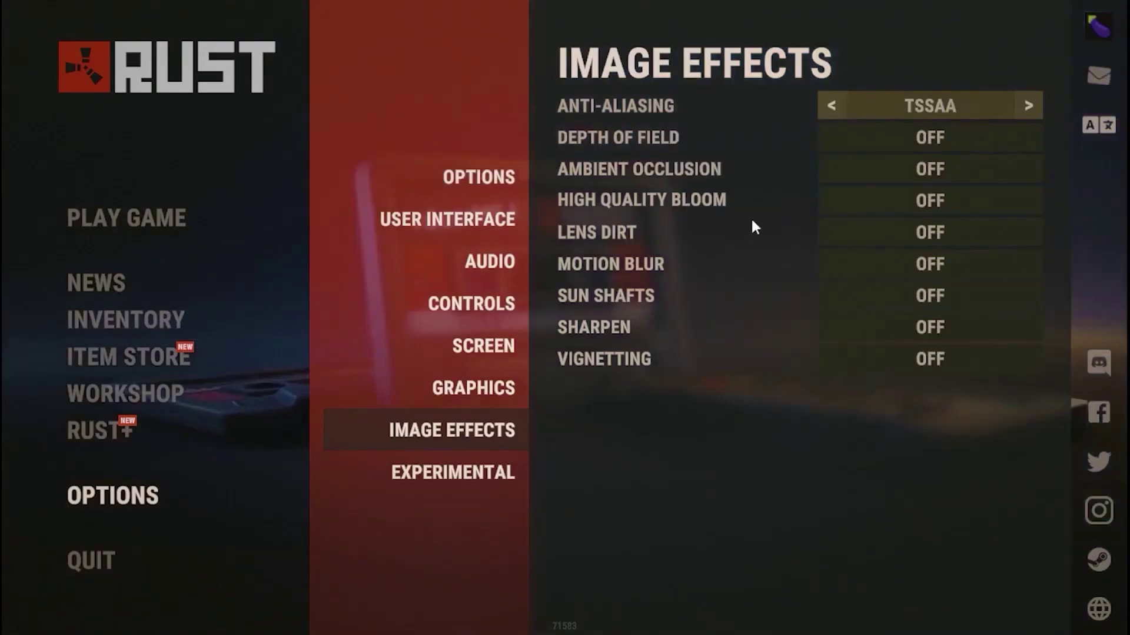
click(142, 500)
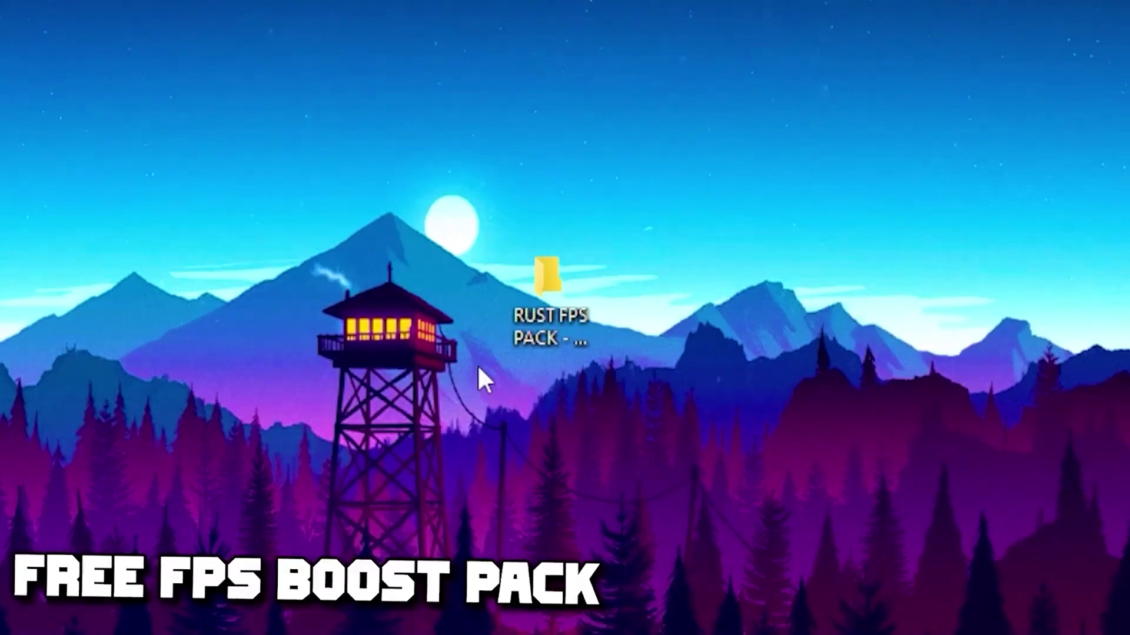
Step: Open the desktop's RUST FPS PACK folder to show its Performance Options through Cleanup Files subfolders
mouse_move(510, 313)
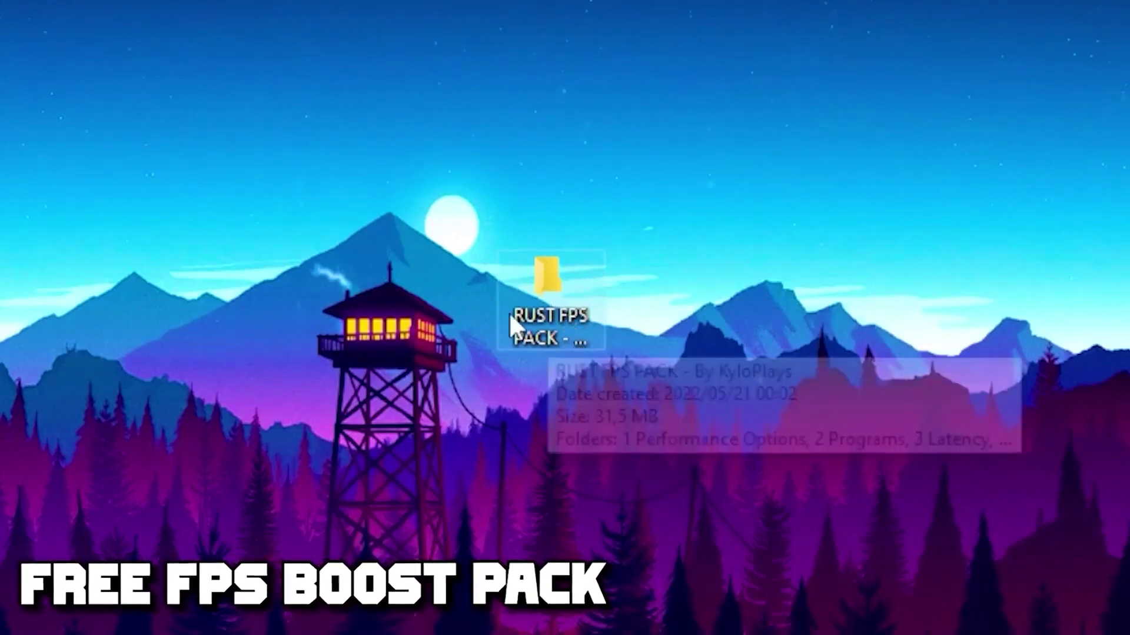
click(550, 318)
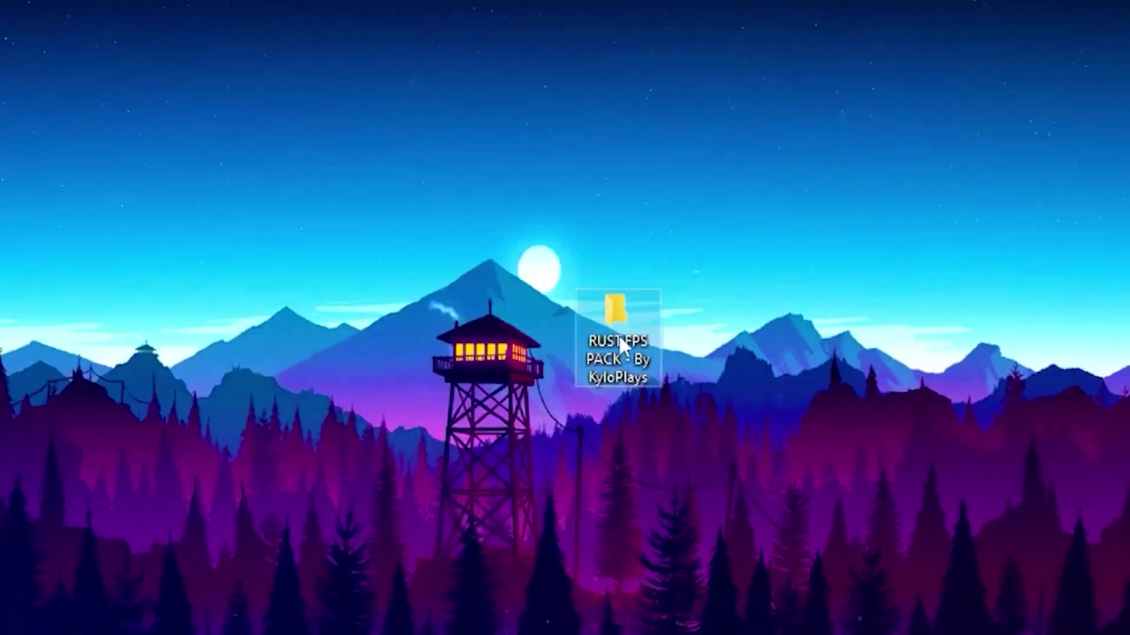
double_click(552, 316)
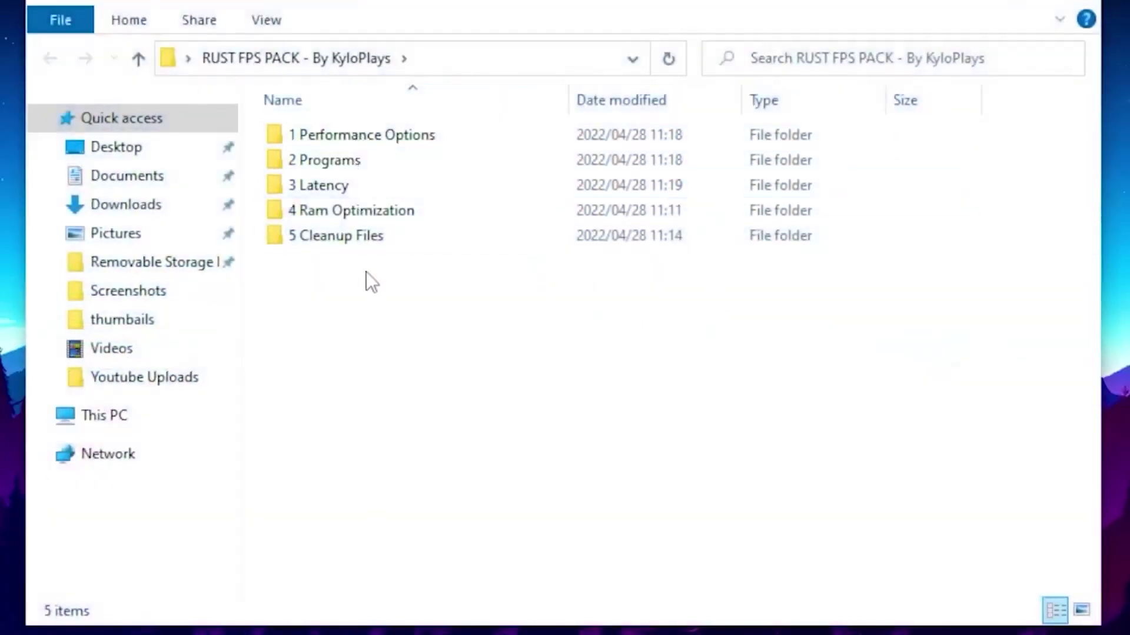